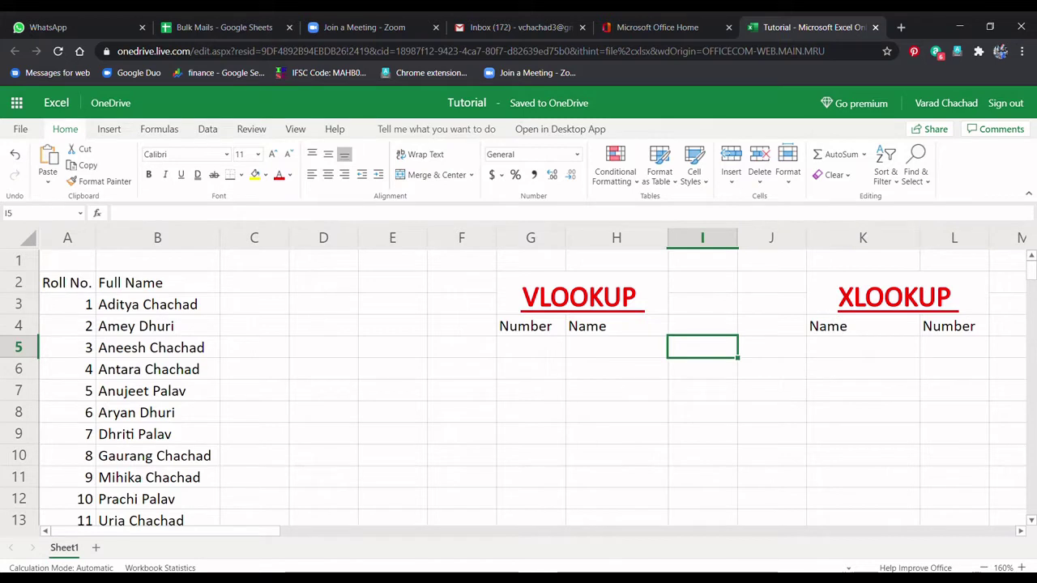
Step: Review the VLOOKUP and XLOOKUP section headings, returning to the Tutorial spreadsheet
left_click(897, 293)
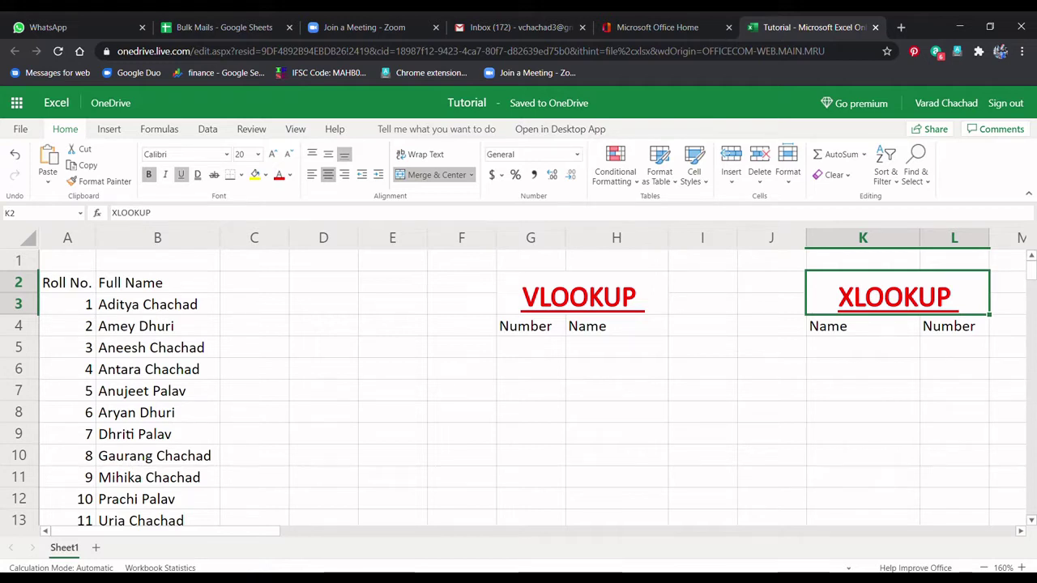
left_click(582, 292)
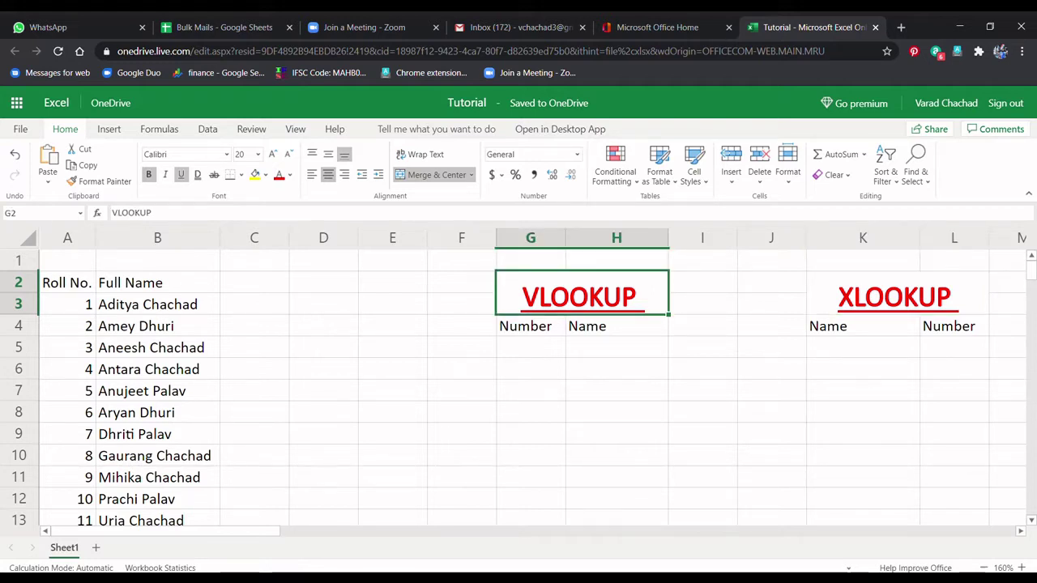
left_click(897, 293)
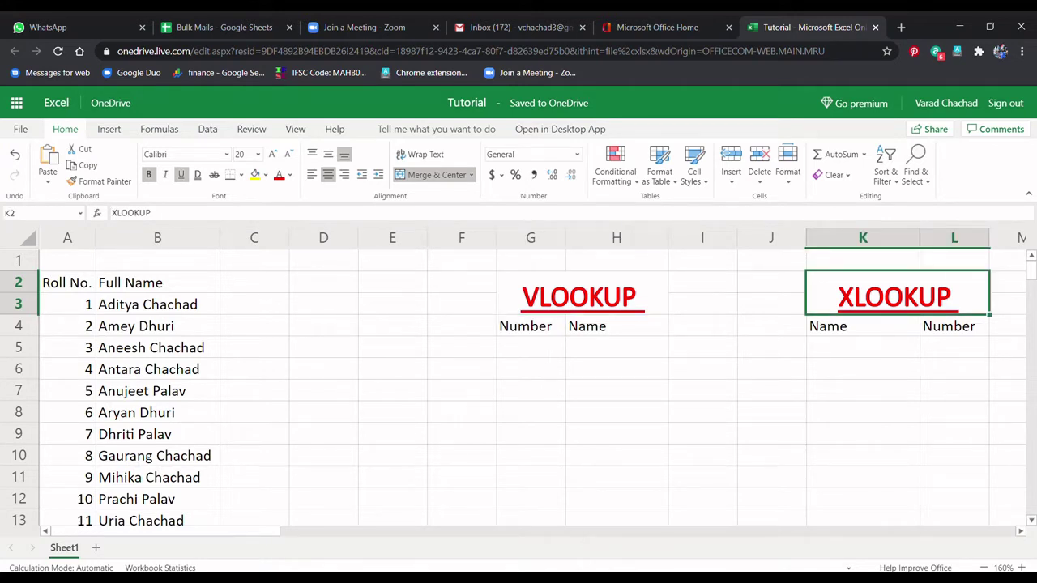
left_click(703, 348)
left_click(897, 292)
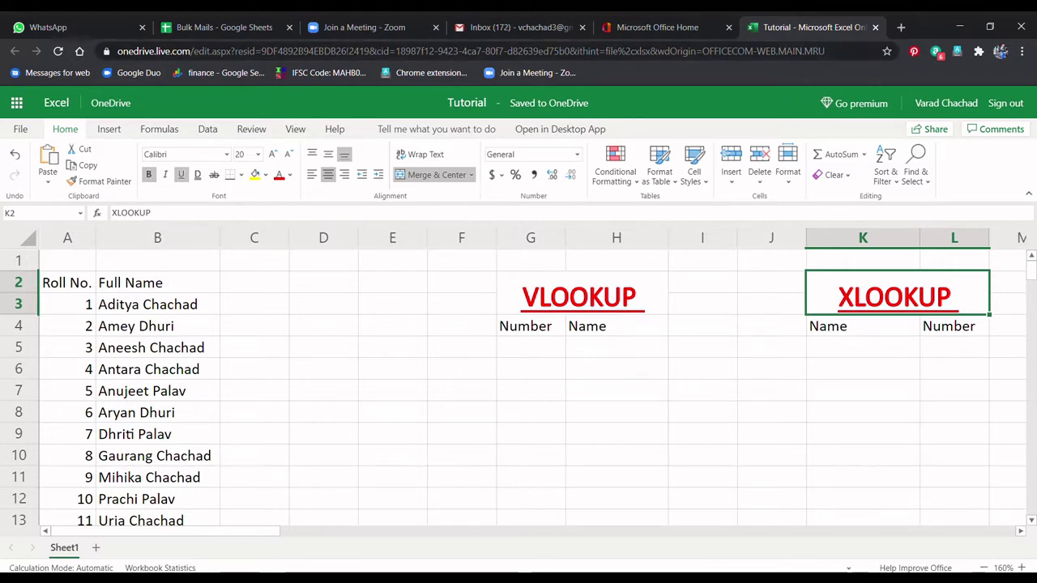
key("ctrl+shift+Tab")
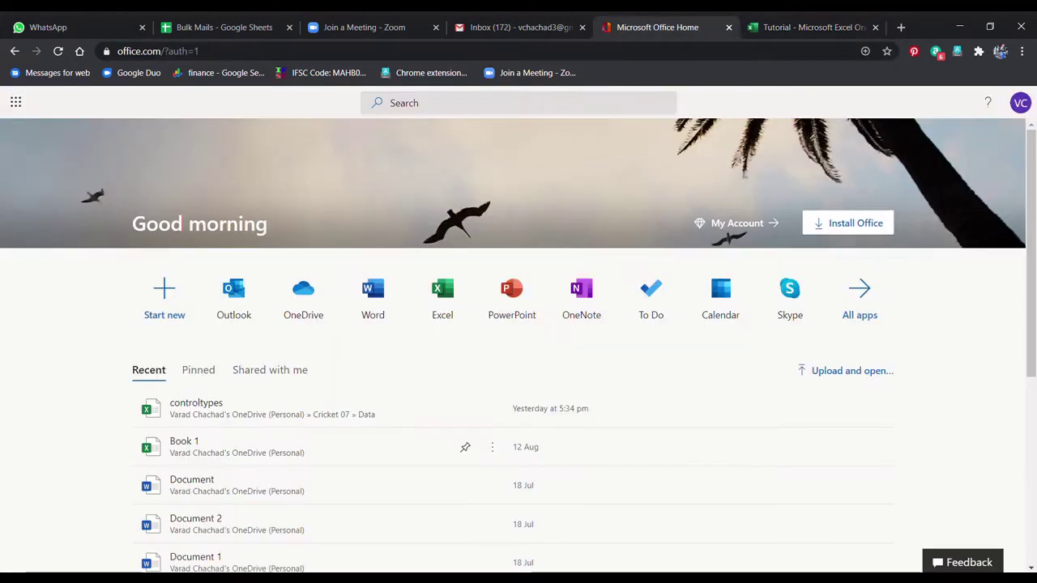
key("ctrl+3")
key("ctrl+6")
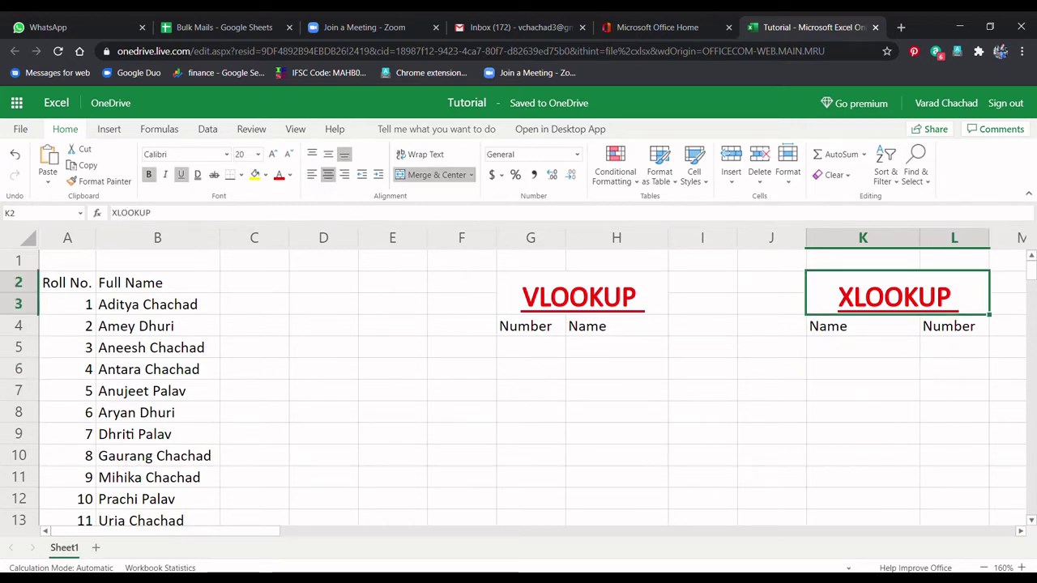
left_click(863, 413)
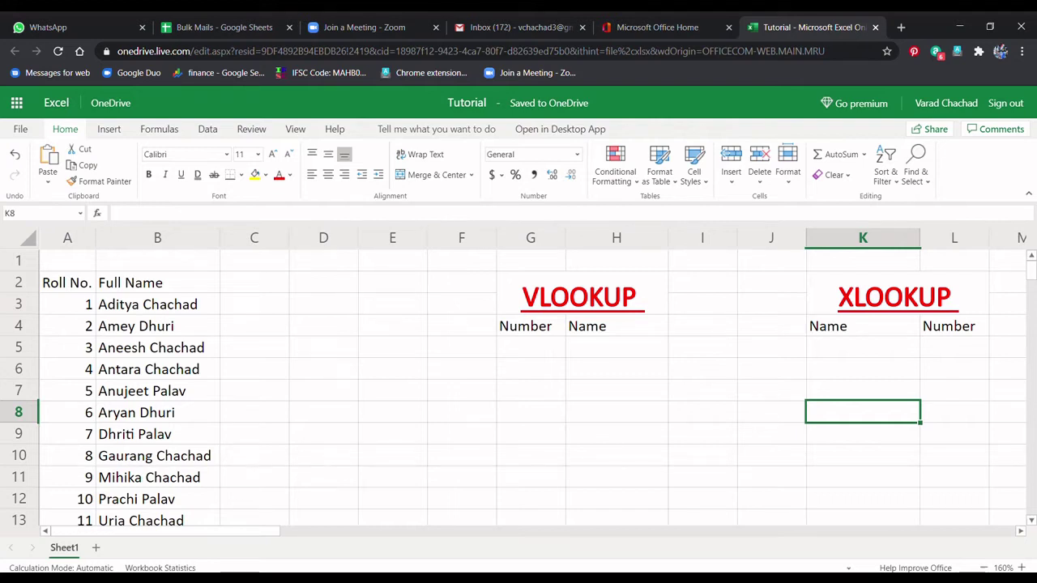
left_click(702, 368)
left_click(895, 293)
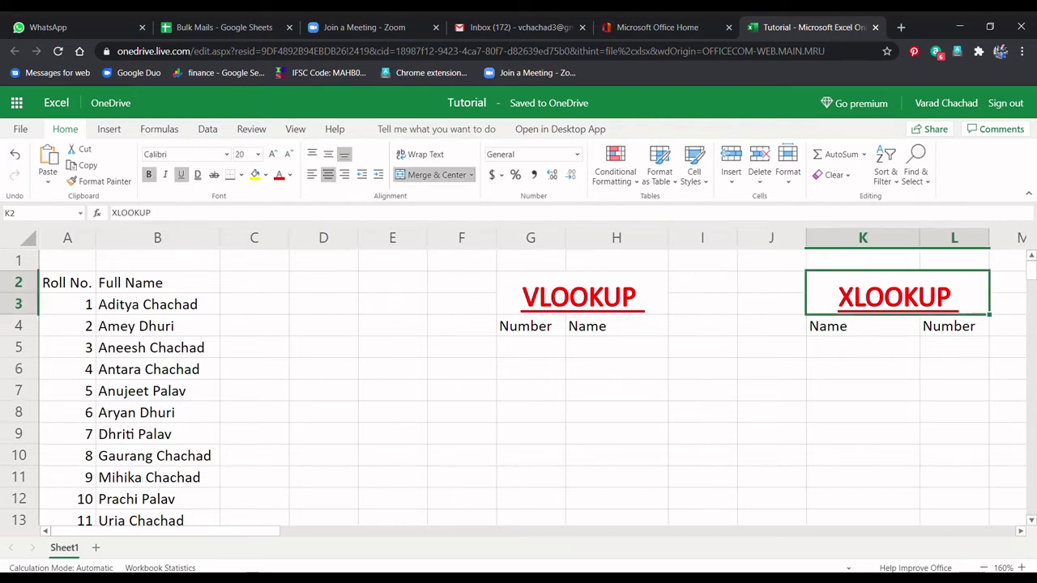
left_click(582, 293)
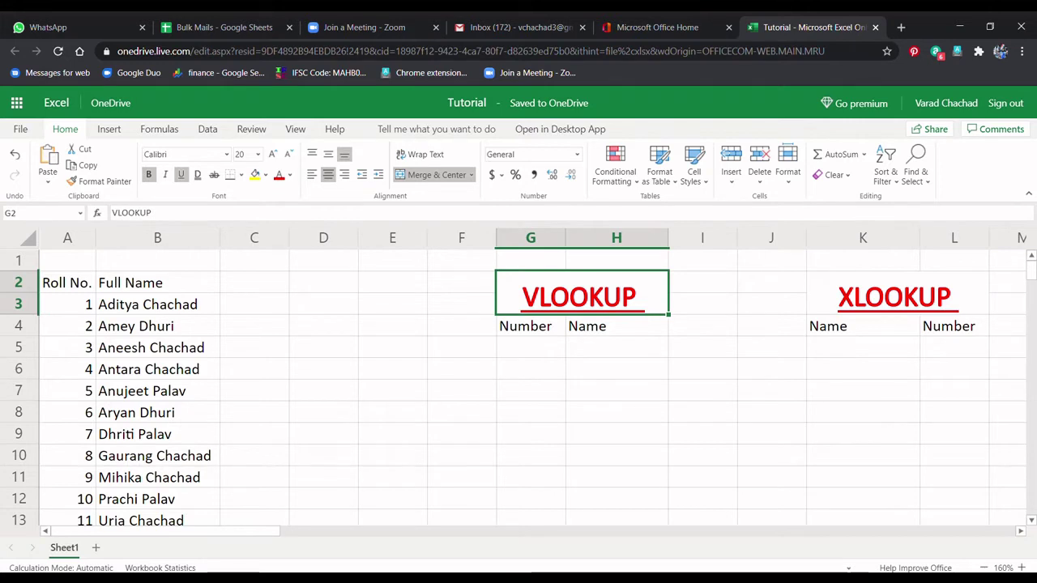
Step: Locate G5 and H5 and check how far the roll-number list extends, discarding a started formula
left_click_drag(67, 304, 157, 304)
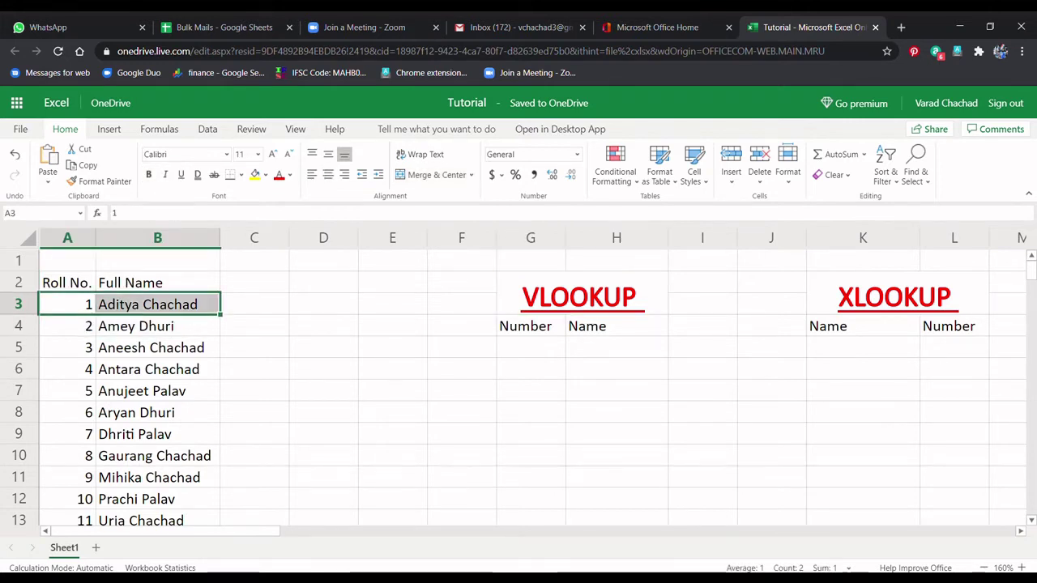
left_click(530, 347)
left_click(617, 346)
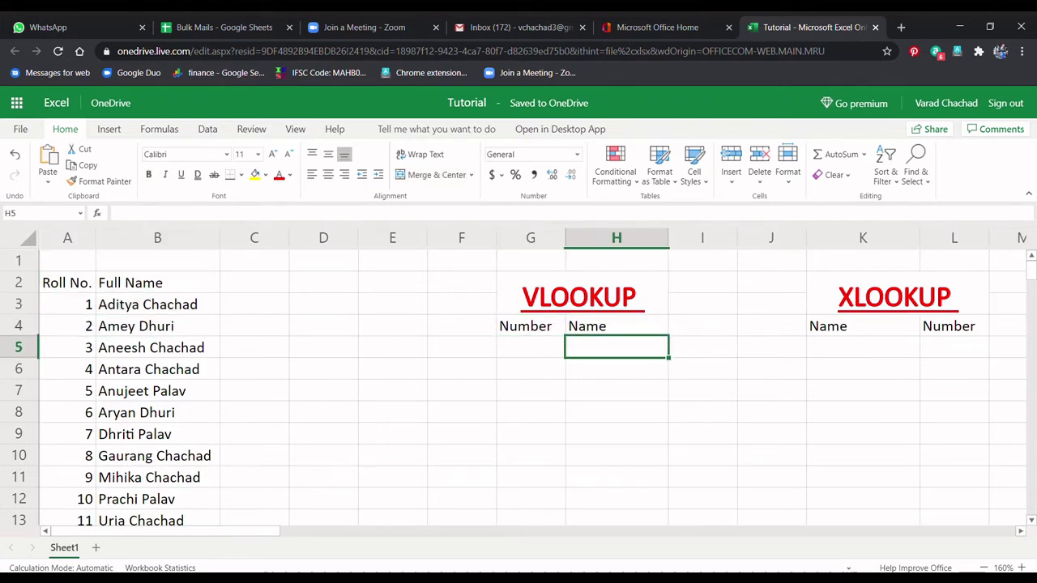
left_click(531, 347)
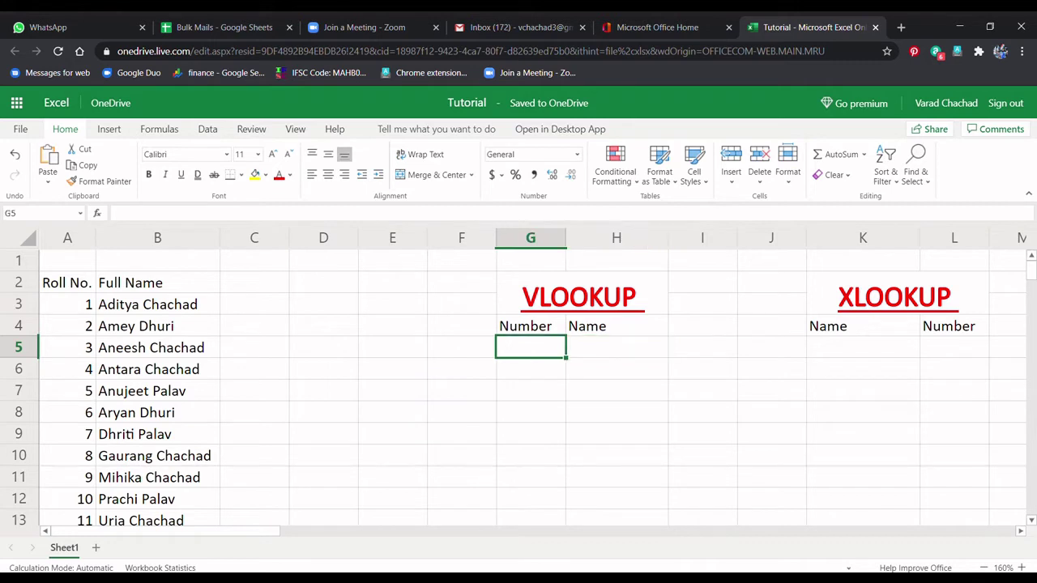
left_click(617, 347)
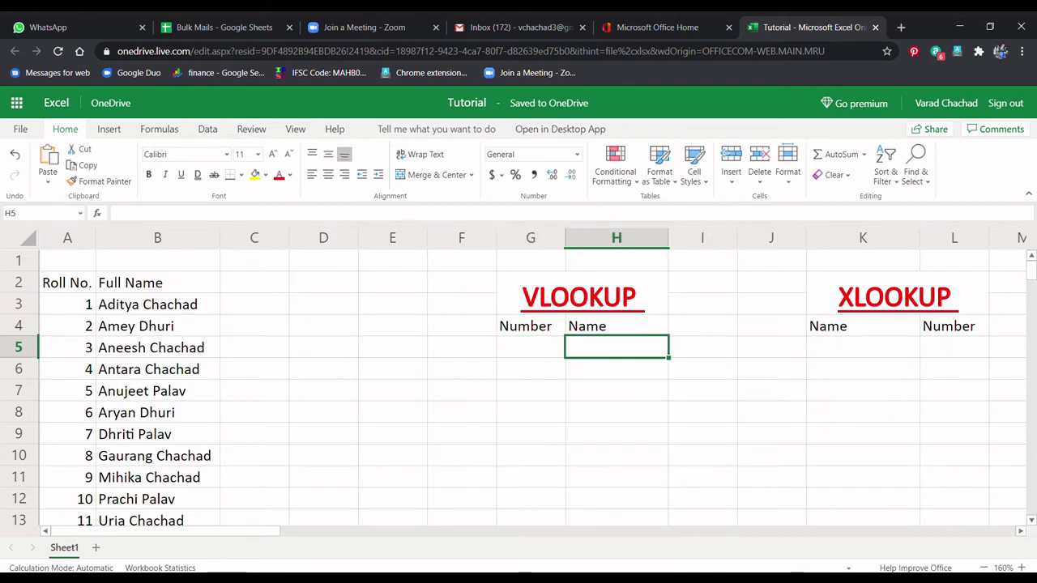
type("=")
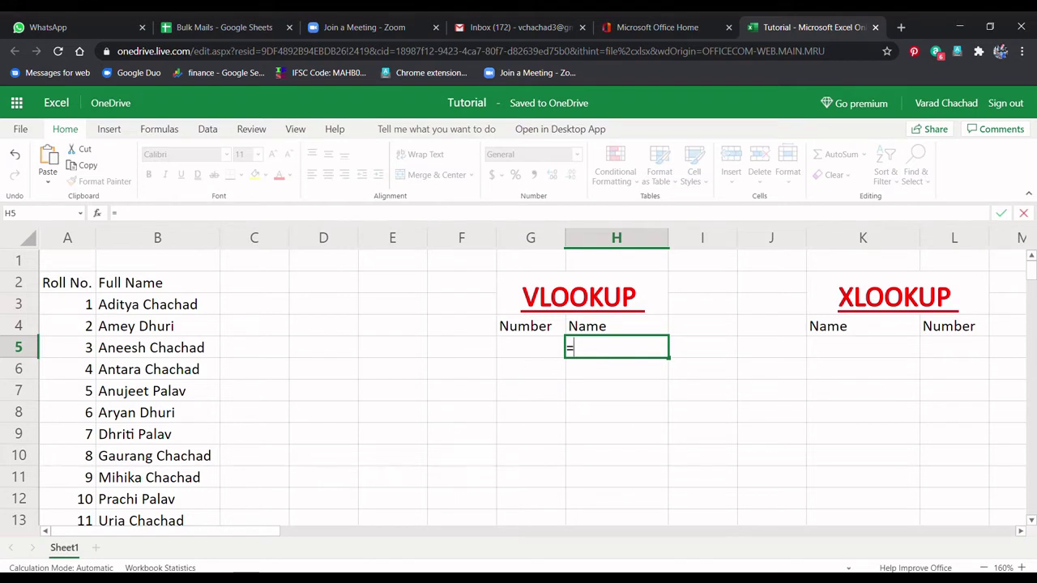
key("BackSpace")
left_click_drag(67, 283, 68, 519)
left_click(393, 342)
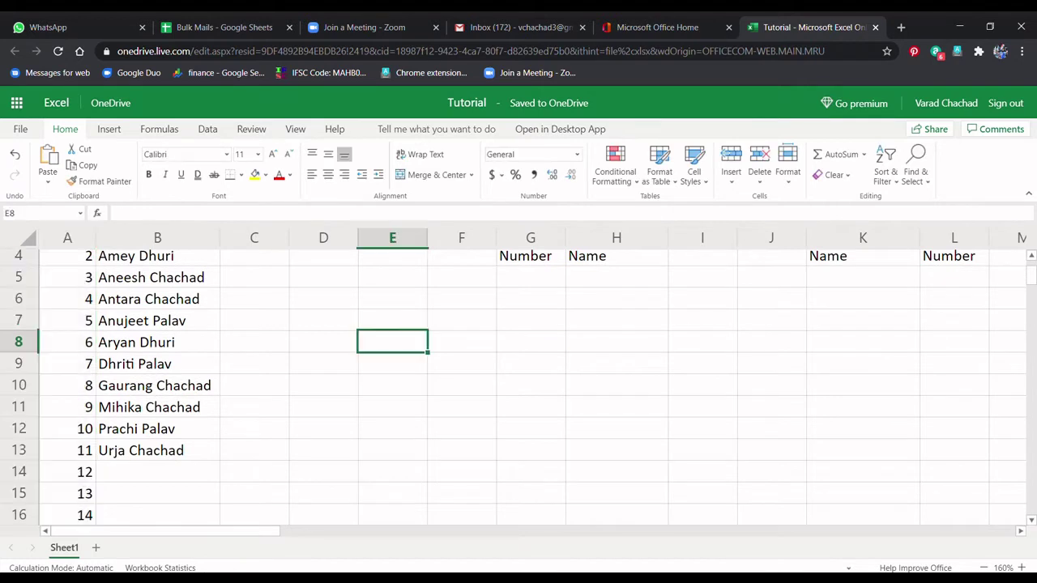
scroll(513, 388, "up", 3)
left_click(616, 347)
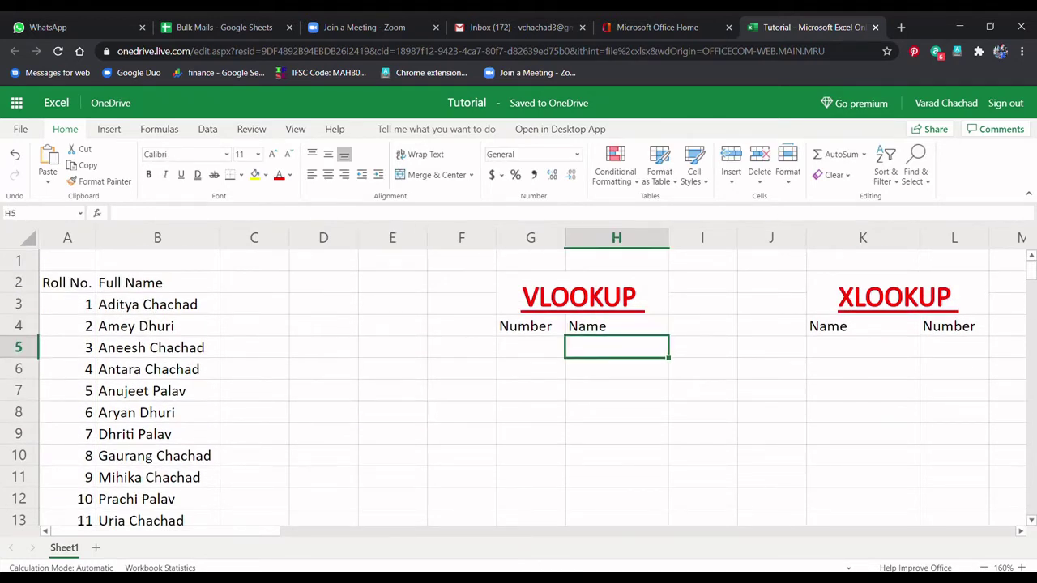
Step: In H5 begin =VLOOKUP with G5 as the lookup value and A3:B13 as the table
type("=vl")
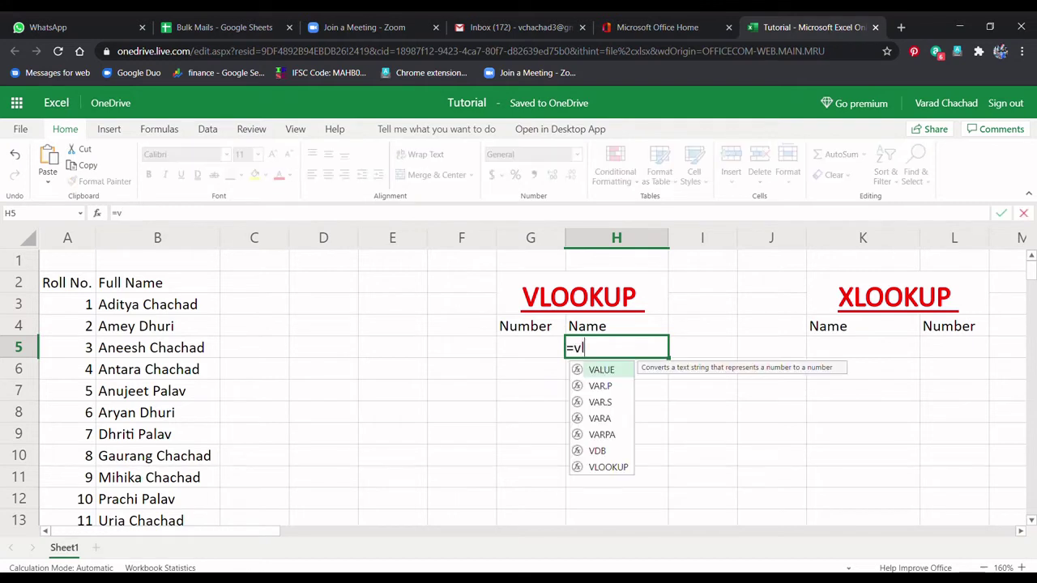
type("ookup(")
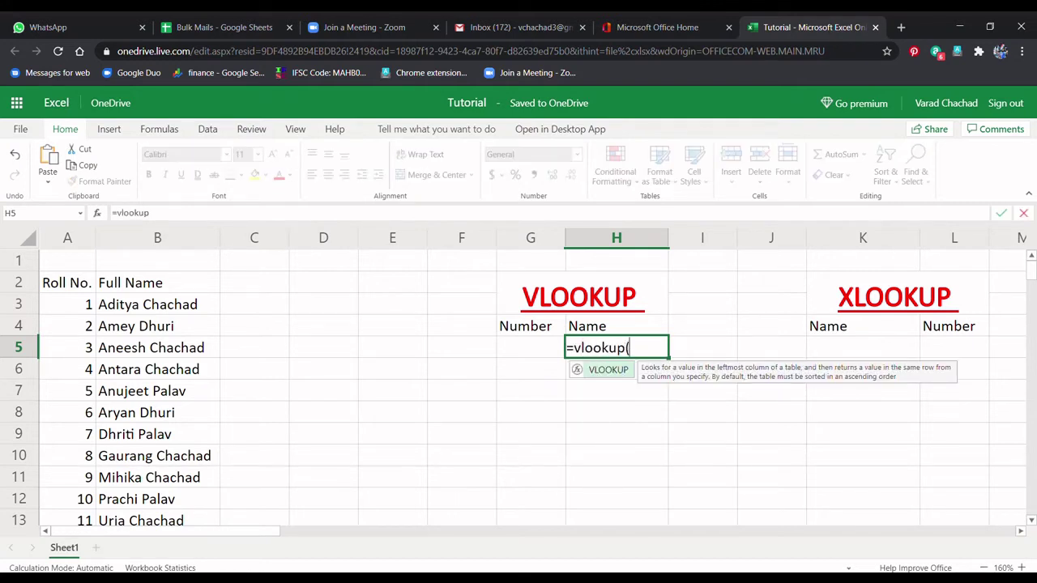
left_click(531, 347)
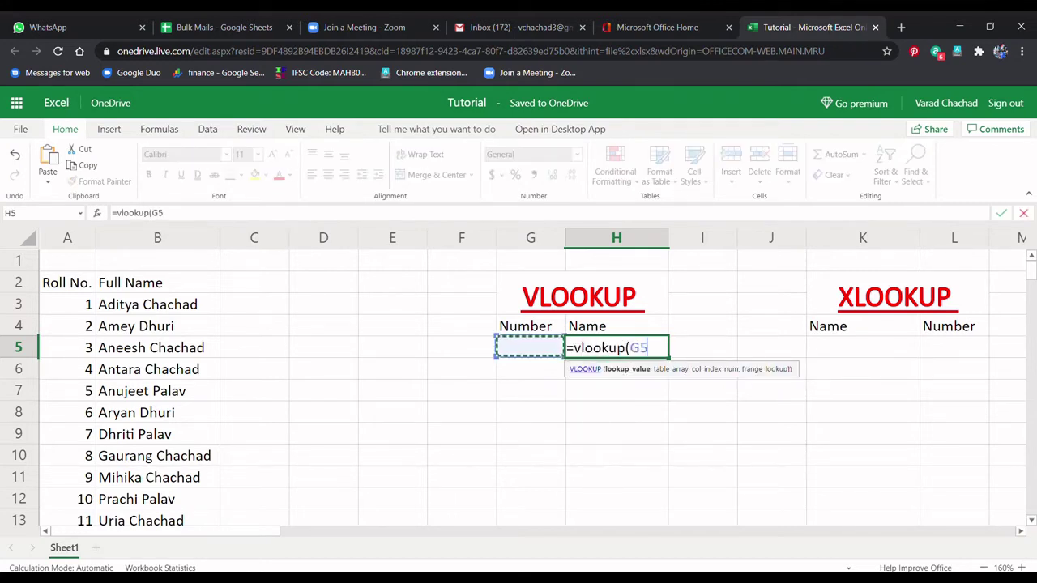
type(",")
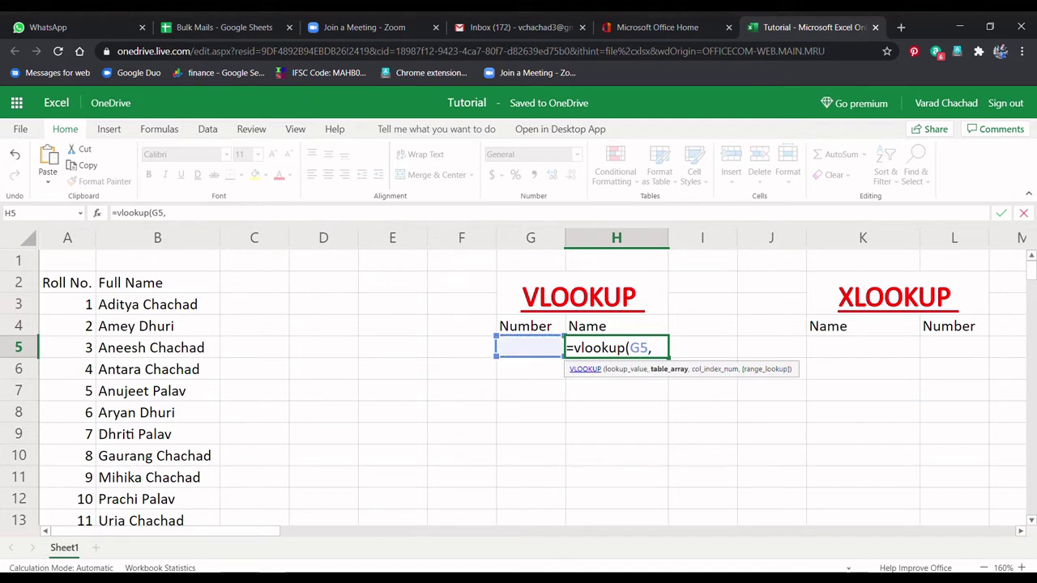
left_click_drag(73, 304, 162, 521)
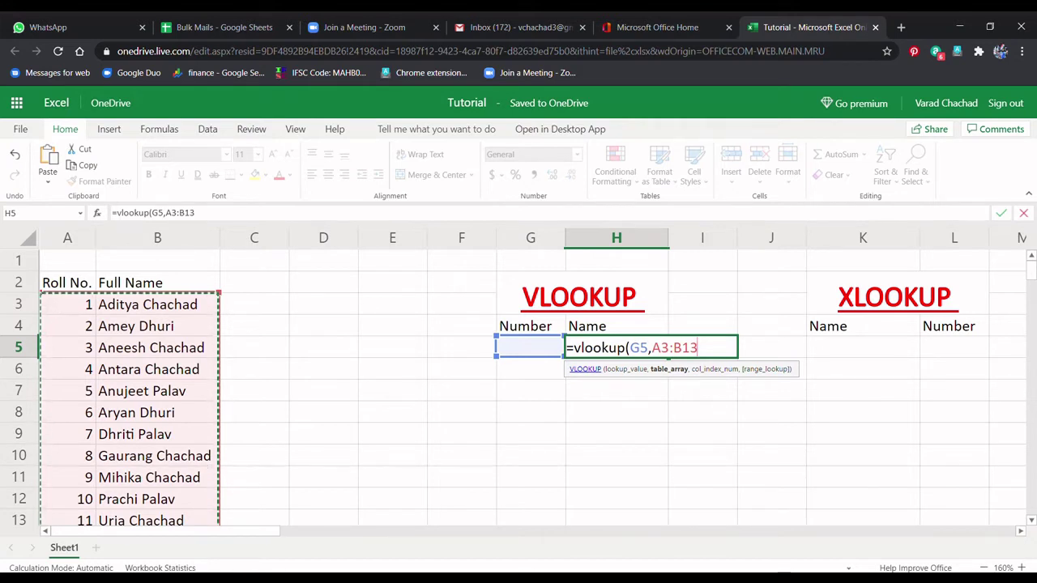
left_click(640, 348)
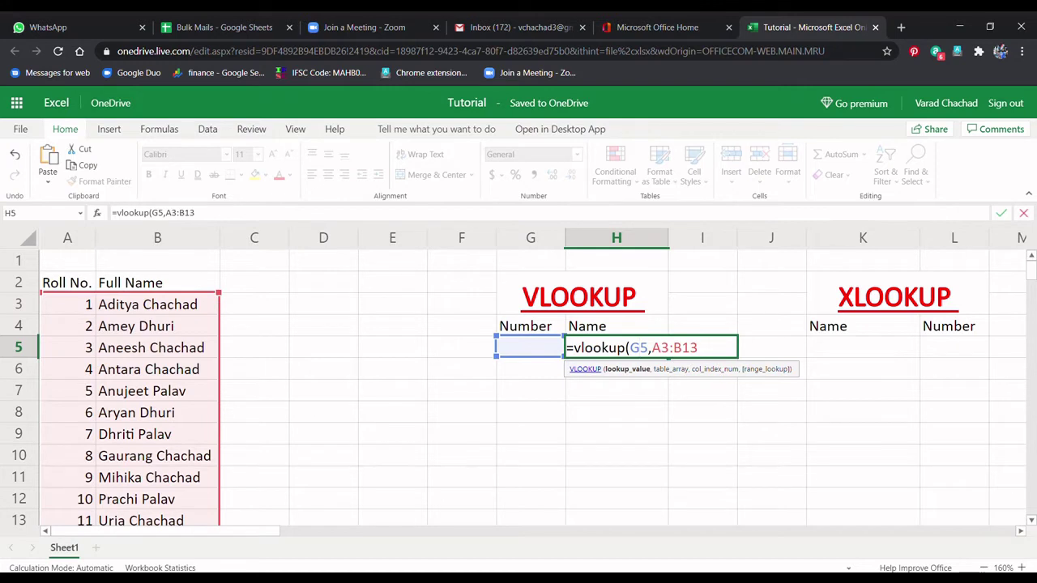
left_click(673, 347)
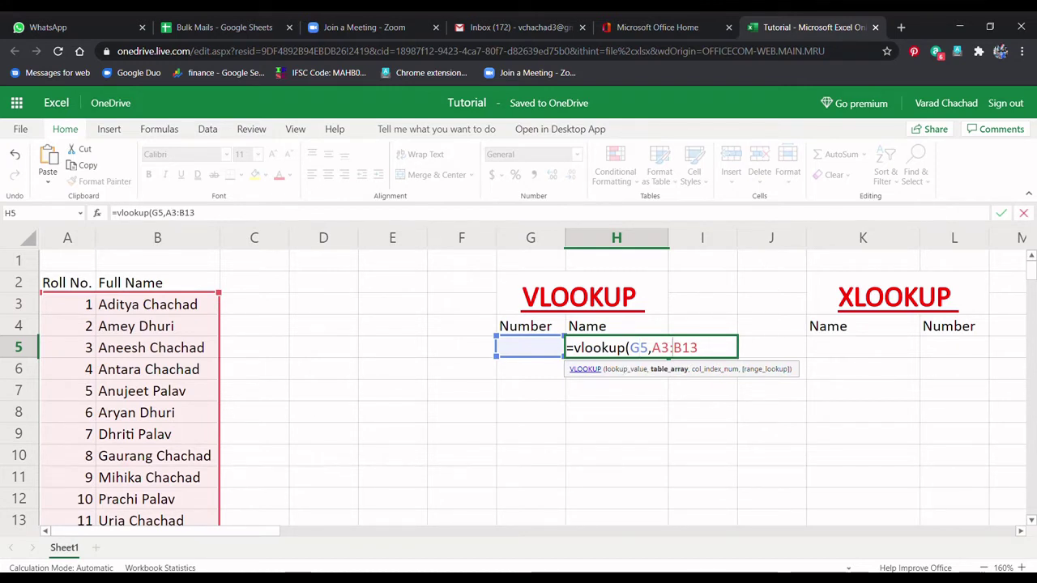
type(",")
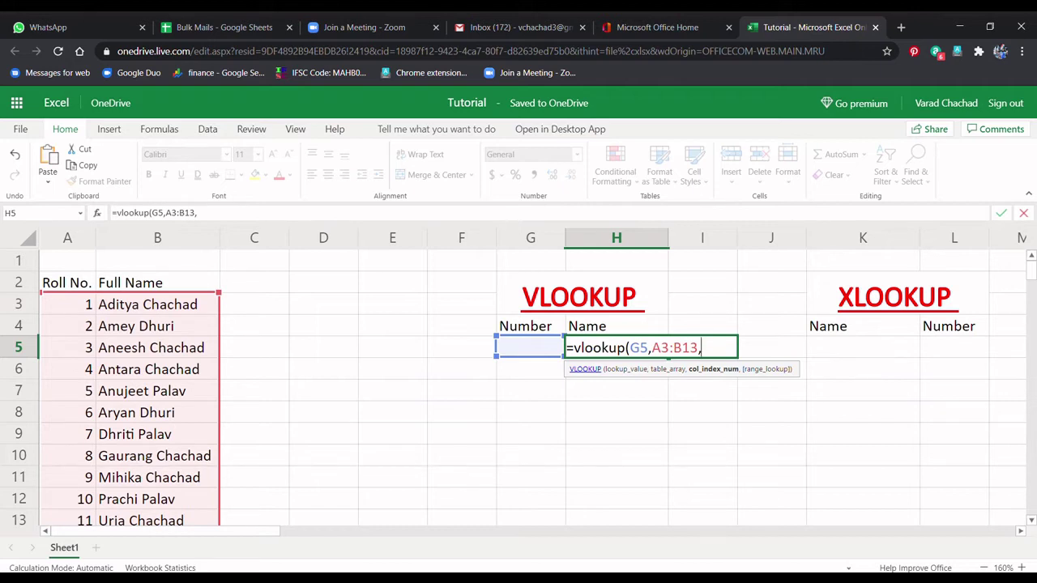
Step: Add column 2 and exact match 0, committing =VLOOKUP(G5,A3:B13,2,0)
type("2")
left_click_drag(67, 305, 67, 390)
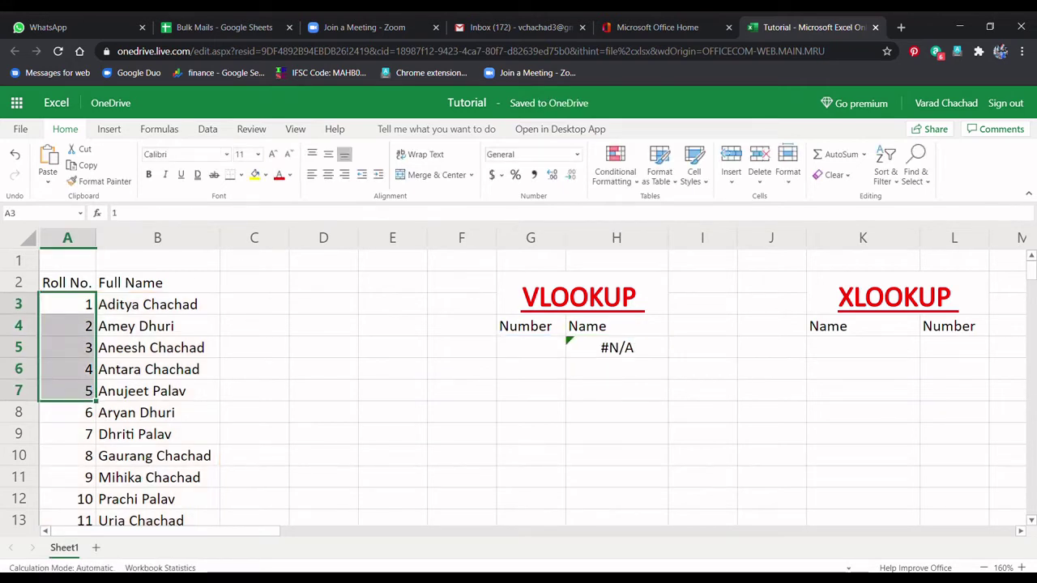
double_click(617, 348)
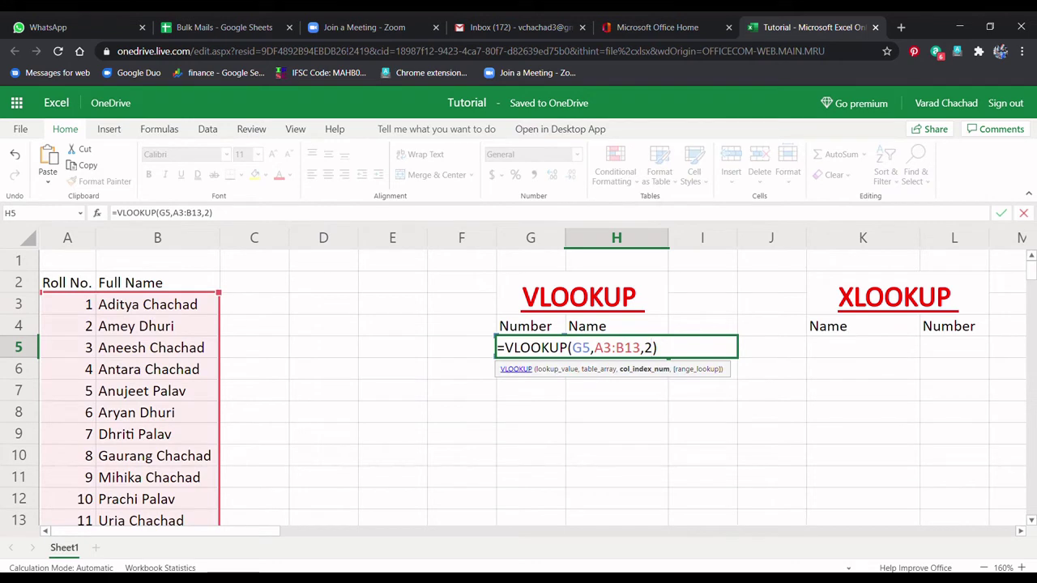
type(",0")
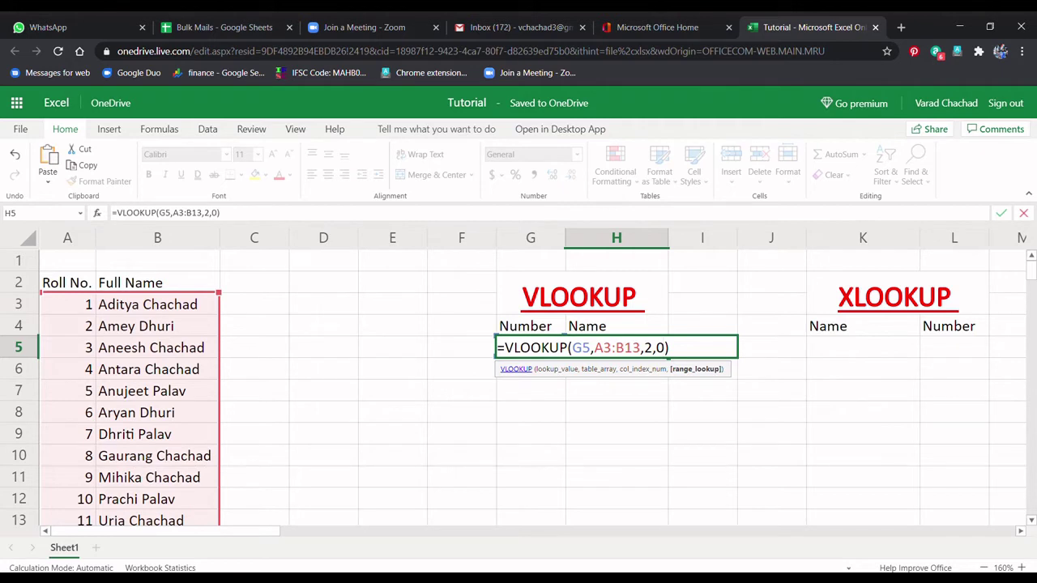
key("Return")
left_click(531, 347)
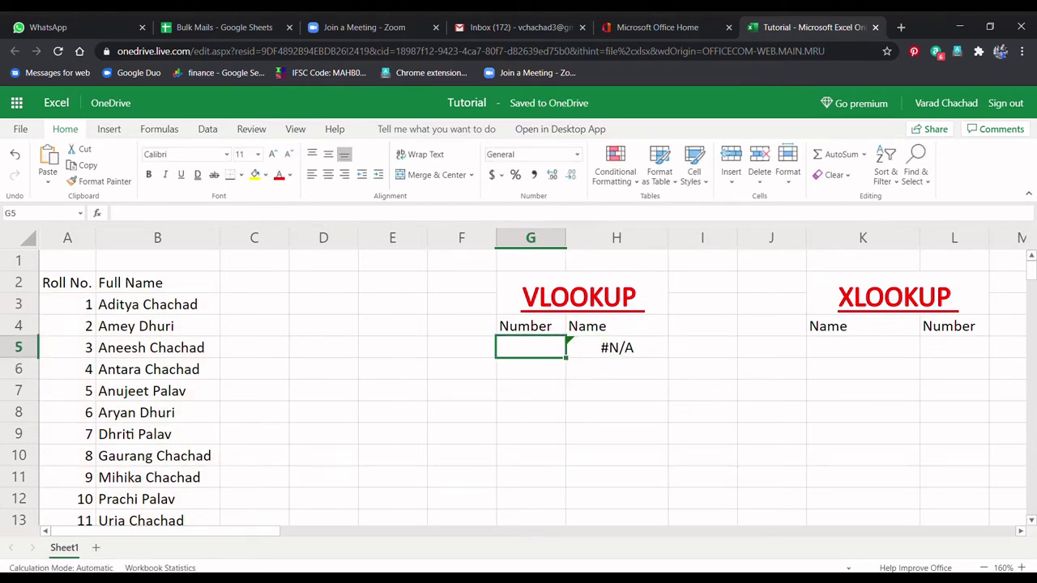
Step: Test the lookup by entering roll numbers 3 and then 4 in G5
type("3")
key("Return")
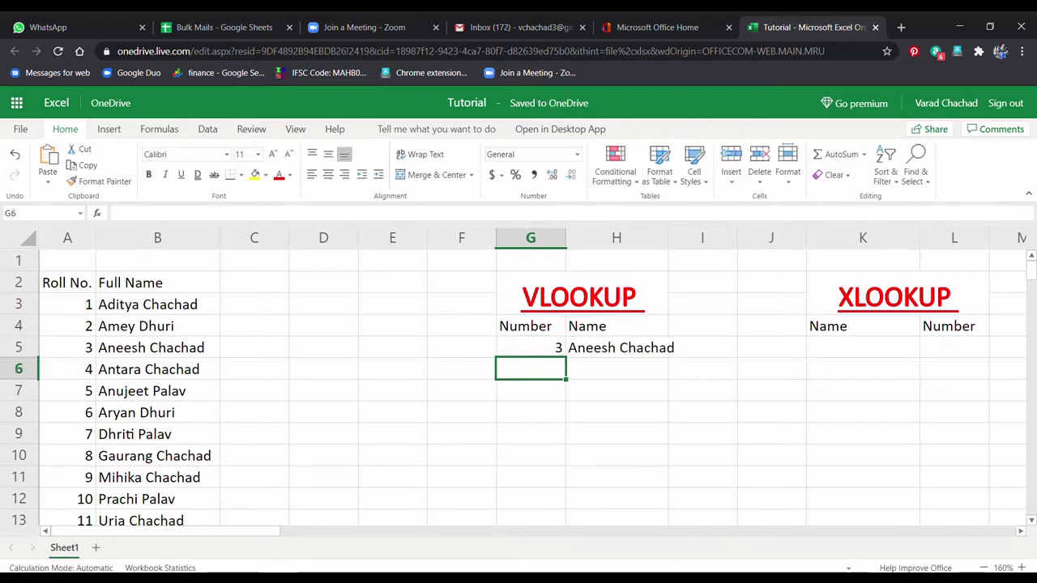
left_click(531, 346)
left_click(531, 326)
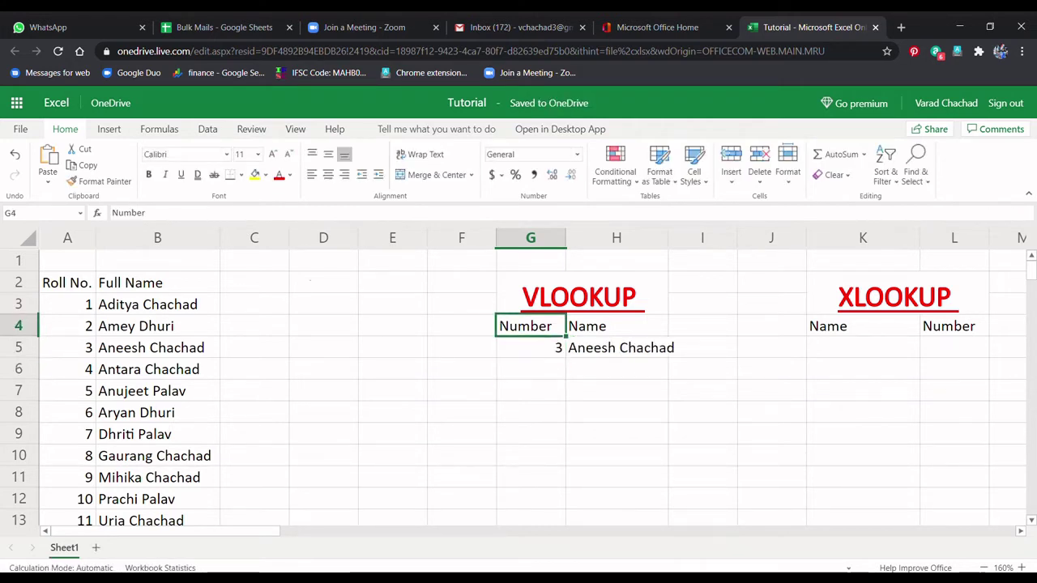
left_click(530, 347)
key("BackSpace")
type("4")
key("Return")
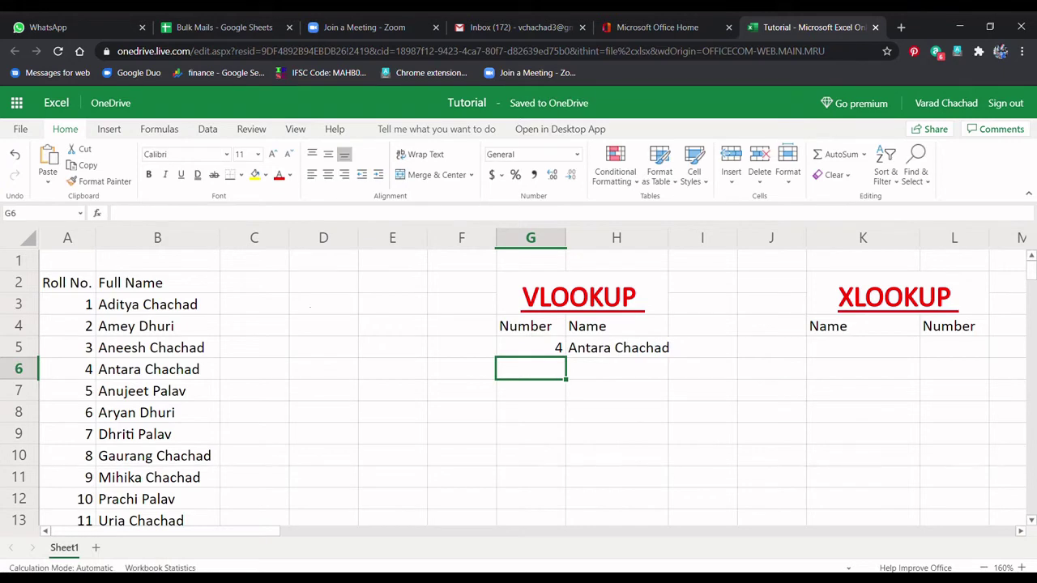
Step: Try roll number 6 in G5, then leave G5 blank to see #N/A
left_click(531, 347)
key("BackSpace")
type("6")
key("Return")
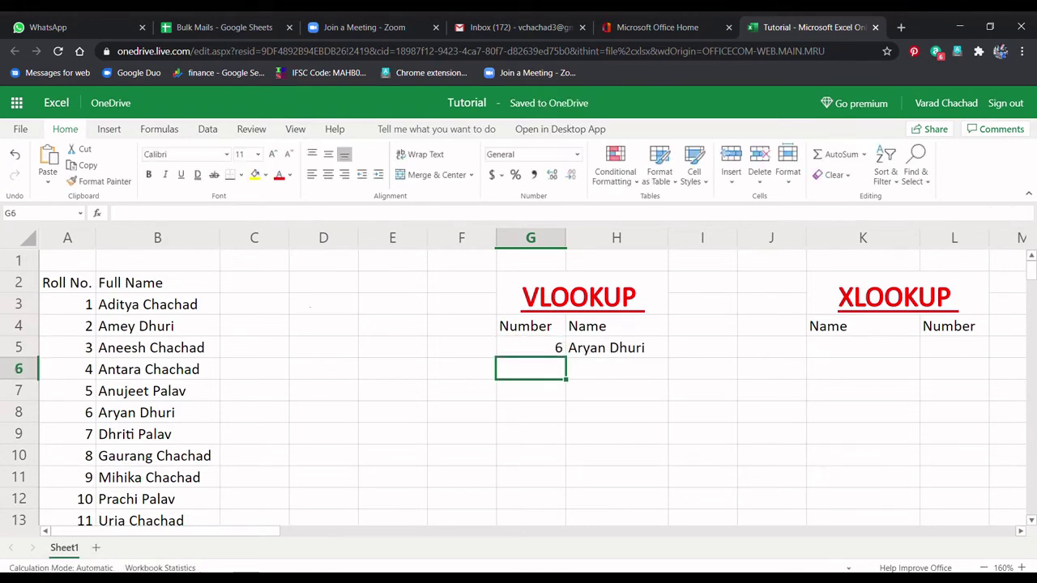
left_click(530, 347)
key("BackSpace")
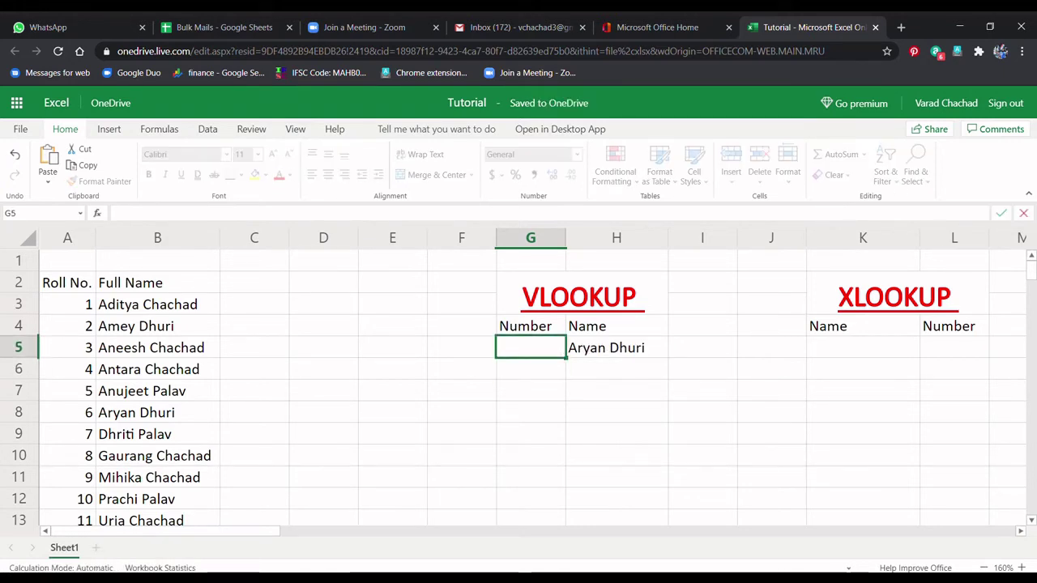
left_click(531, 390)
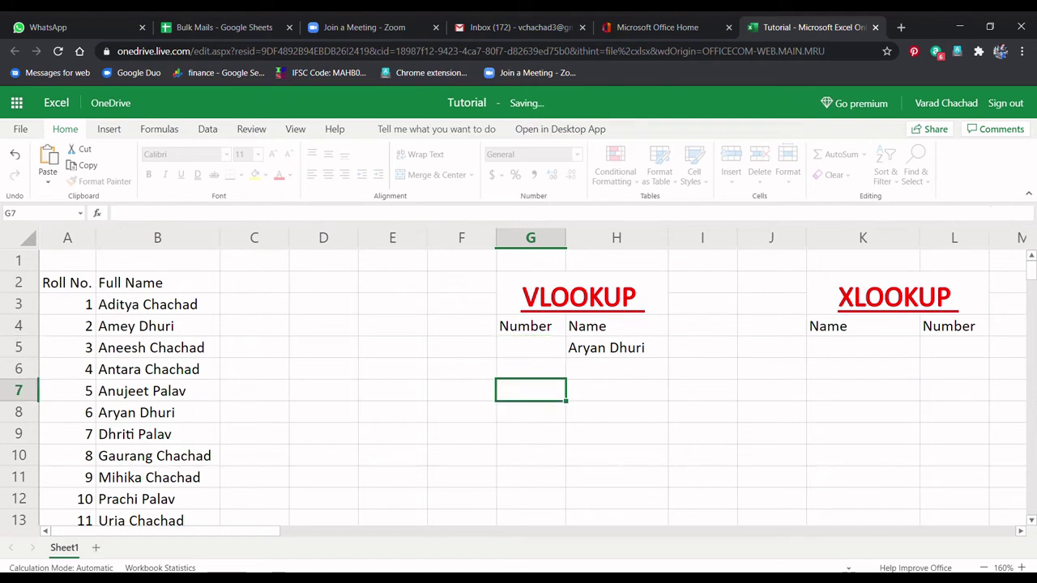
Step: Enter roll number 2 in G5 and inspect the VLOOKUP formula in H5
left_click(531, 347)
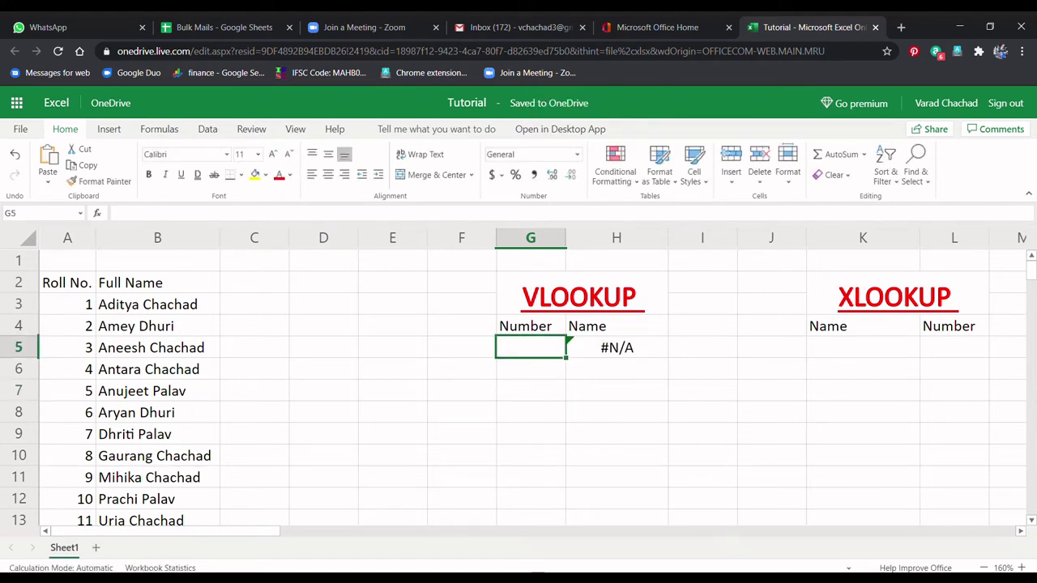
type("2")
key("Return")
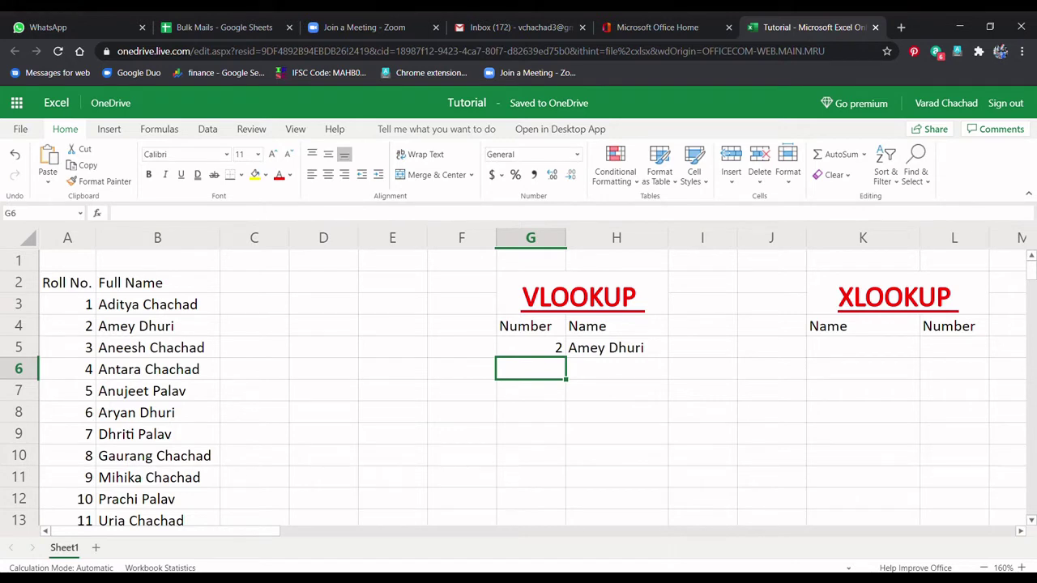
left_click(616, 347)
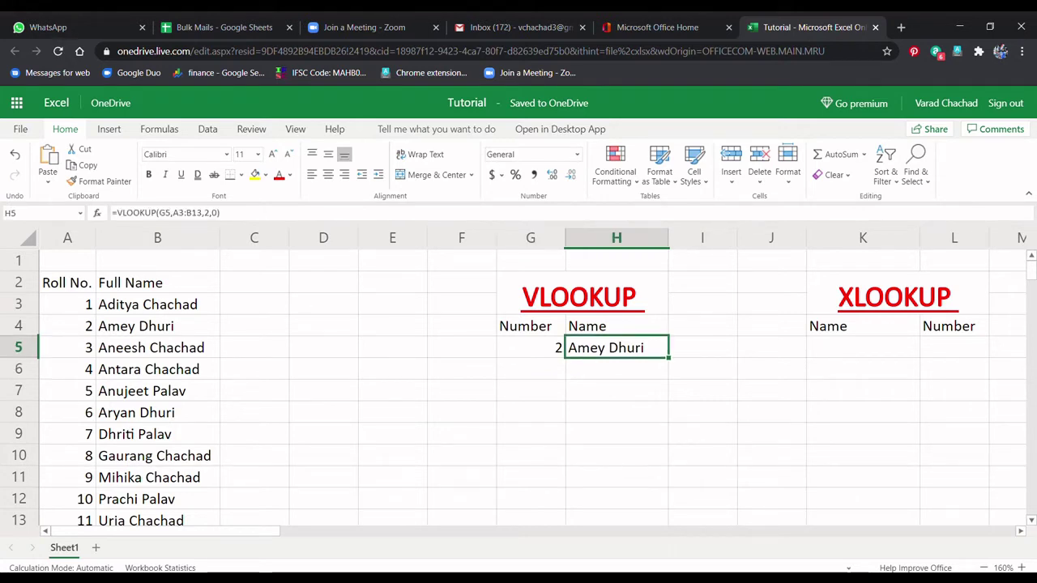
left_click(530, 348)
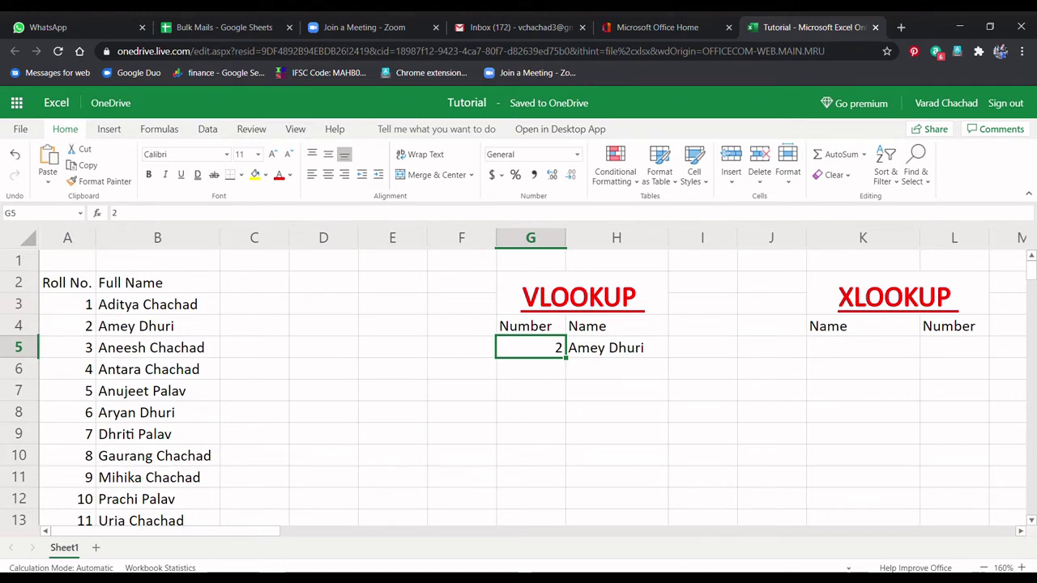
left_click(617, 434)
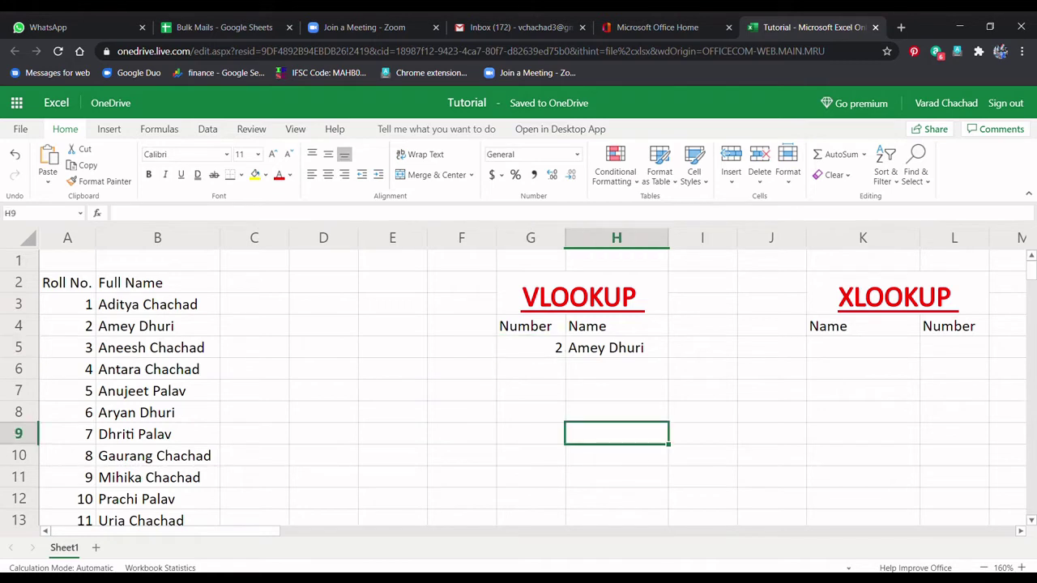
left_click(617, 347)
key("shift+Left")
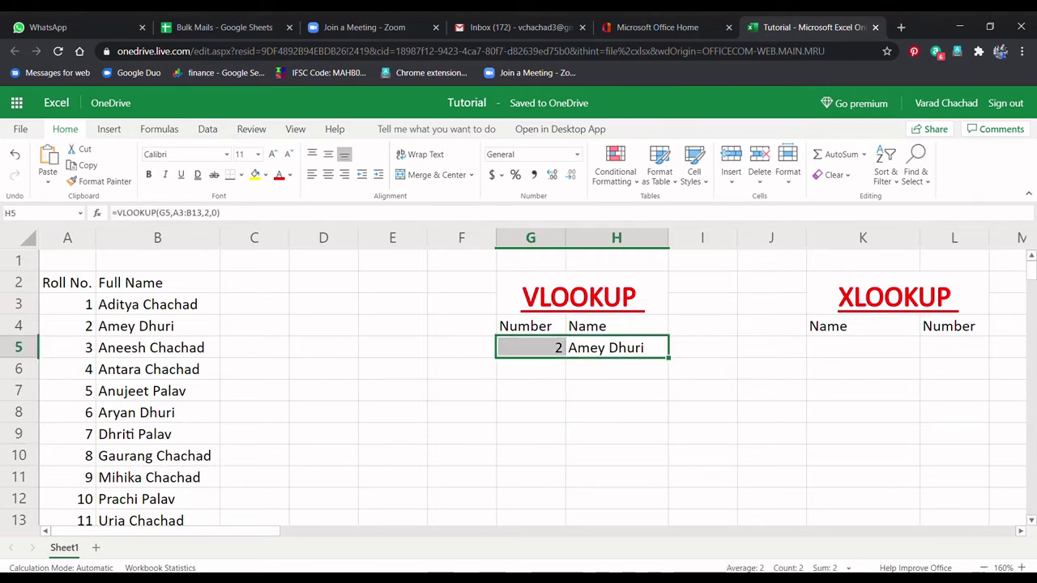
left_click(531, 390)
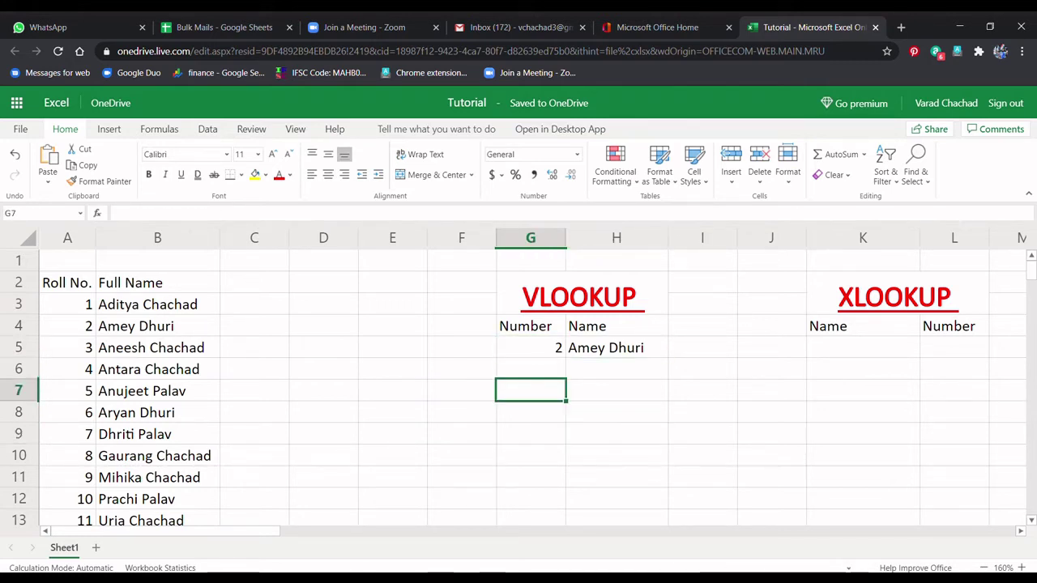
left_click(616, 348)
Step: Enter a stray 2 in C4 beside the table, then delete it
left_click_drag(157, 325, 68, 326)
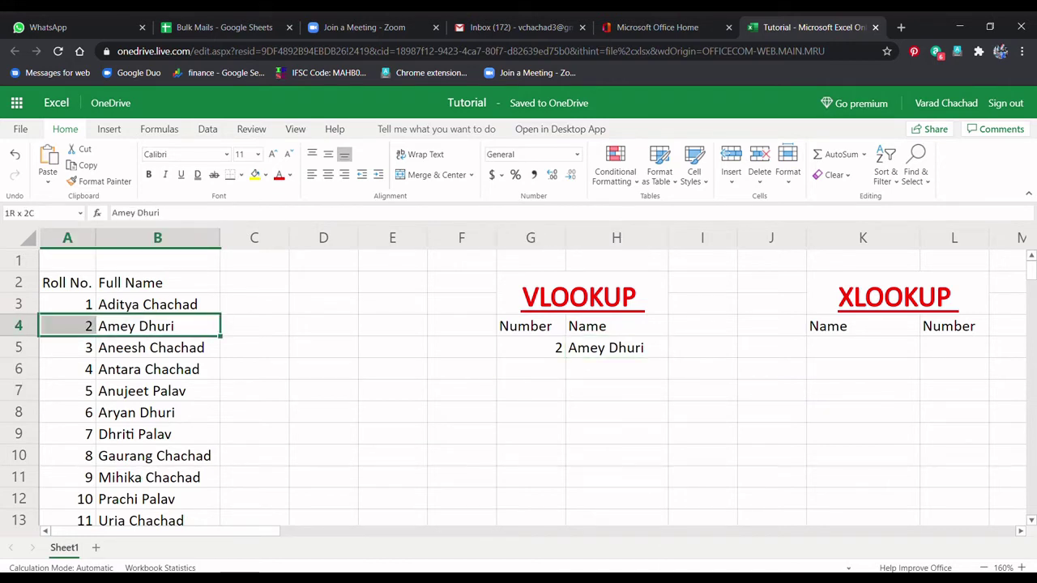
left_click(393, 370)
left_click(254, 326)
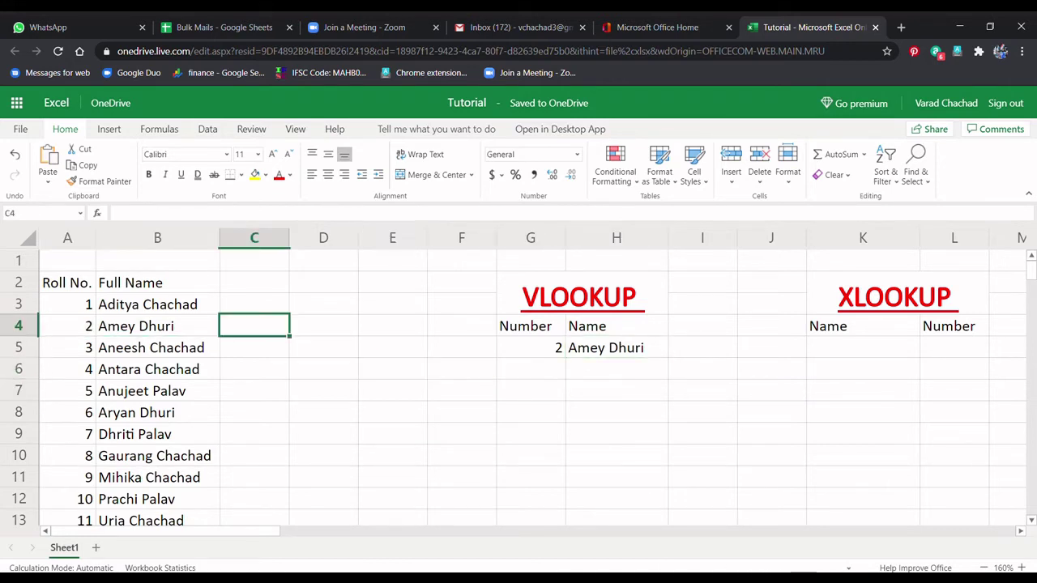
type("2")
key("Return")
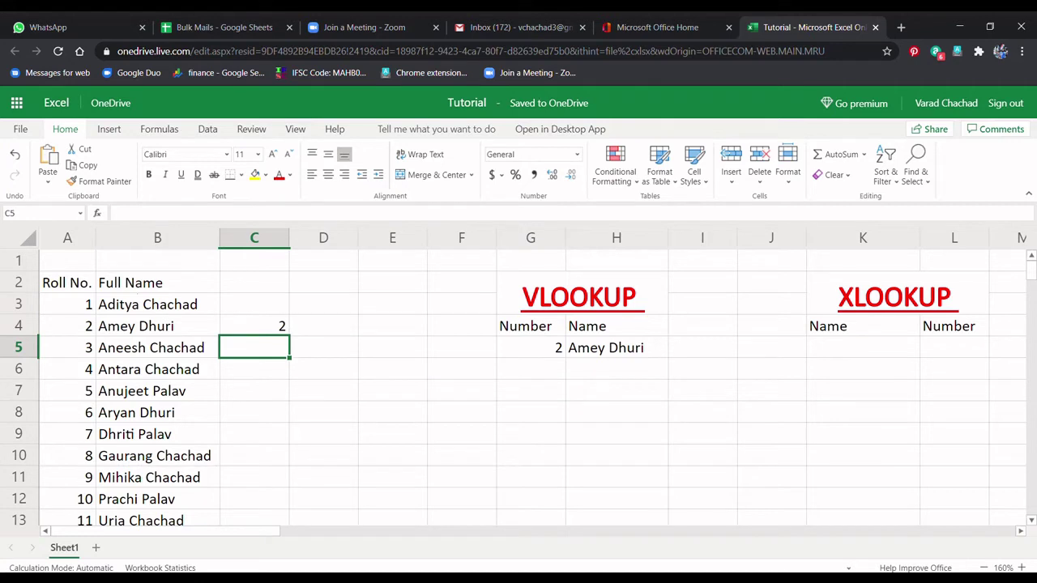
left_click(255, 326)
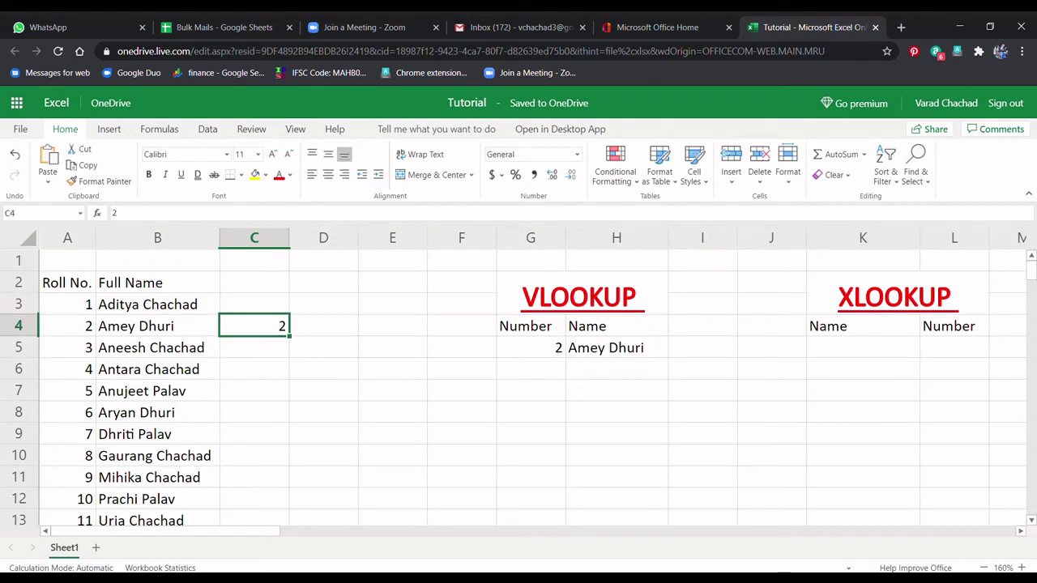
key("Delete")
Step: Look up roll number 4, compare it with the table, and autofit column H to the name
left_click(531, 347)
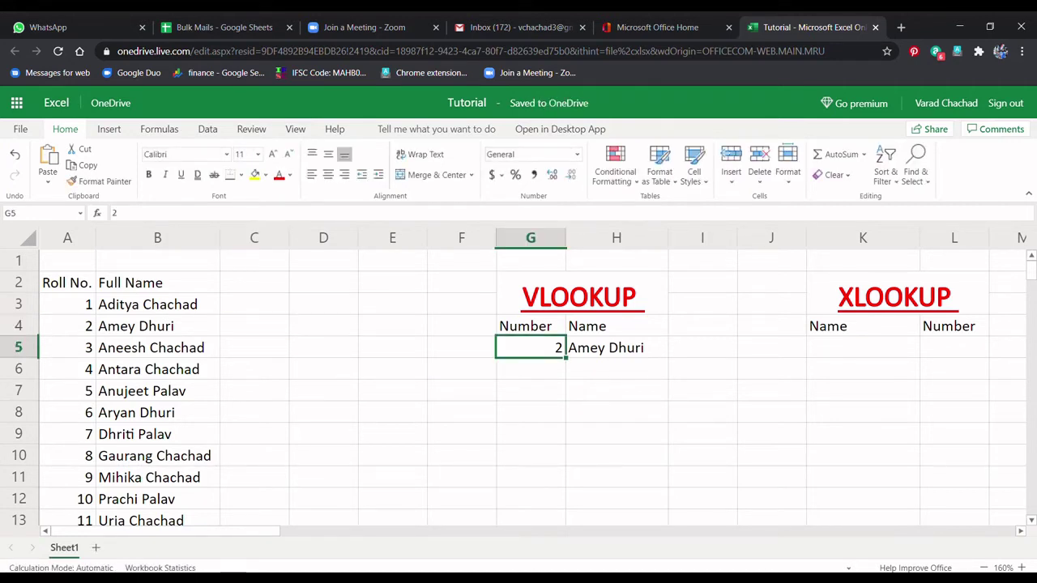
key("BackSpace")
type("4")
key("Return")
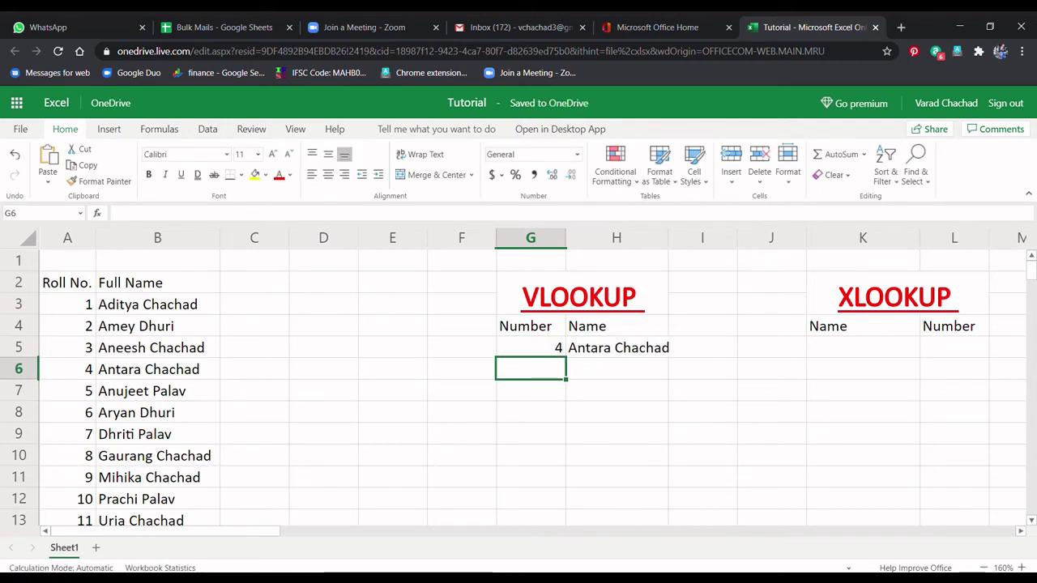
left_click(531, 347)
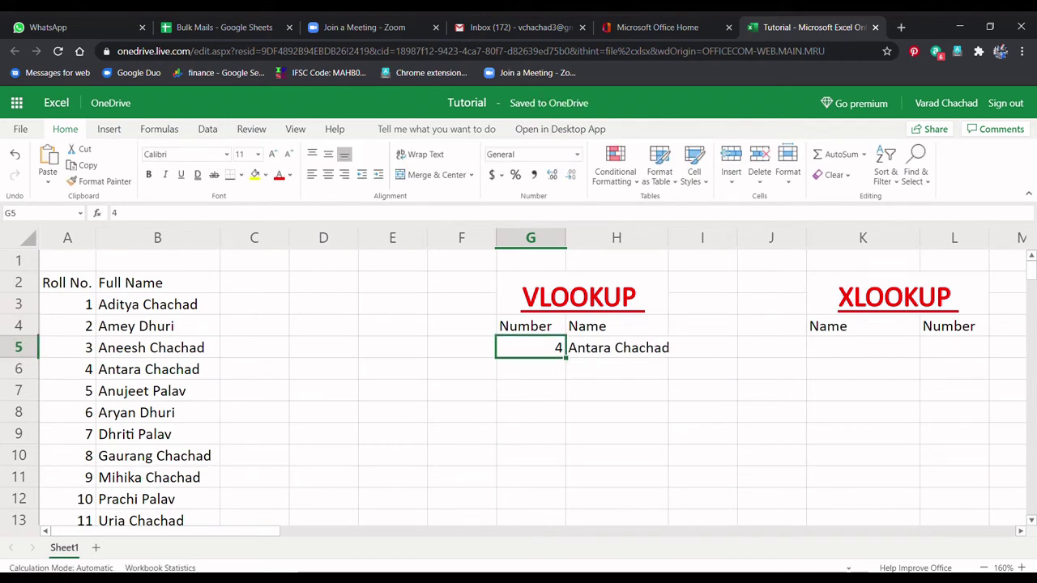
left_click(67, 369)
left_click(157, 369)
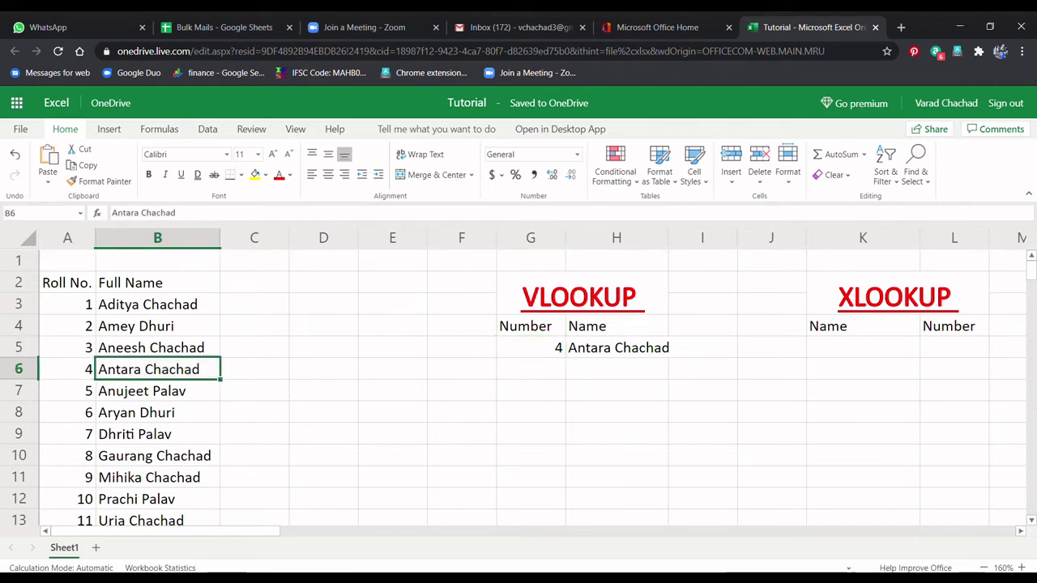
left_click(617, 348)
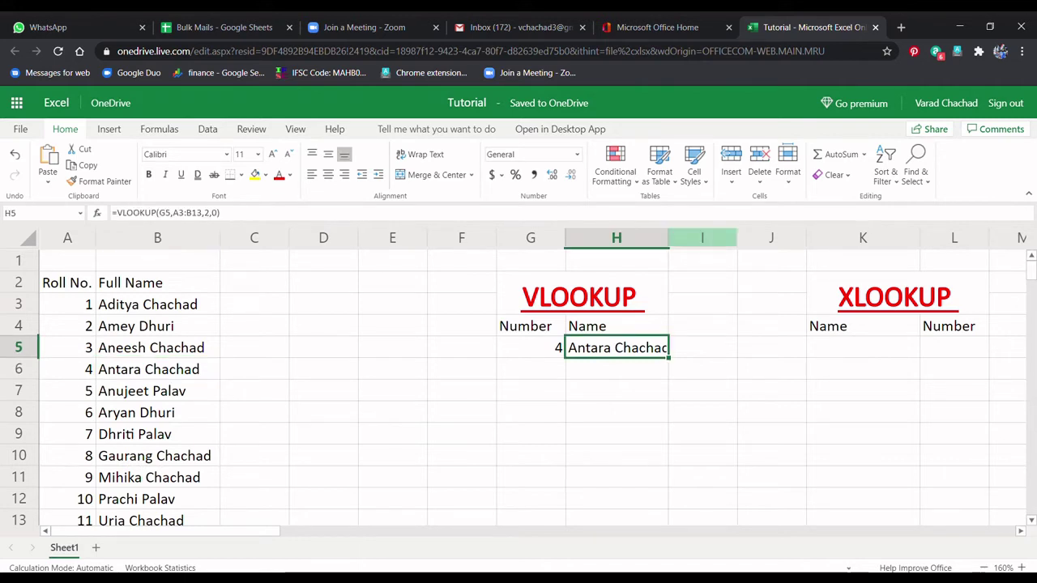
double_click(668, 238)
left_click(621, 412)
Step: Select G5 and H5 and delete the lookup number and formula
left_click(531, 348)
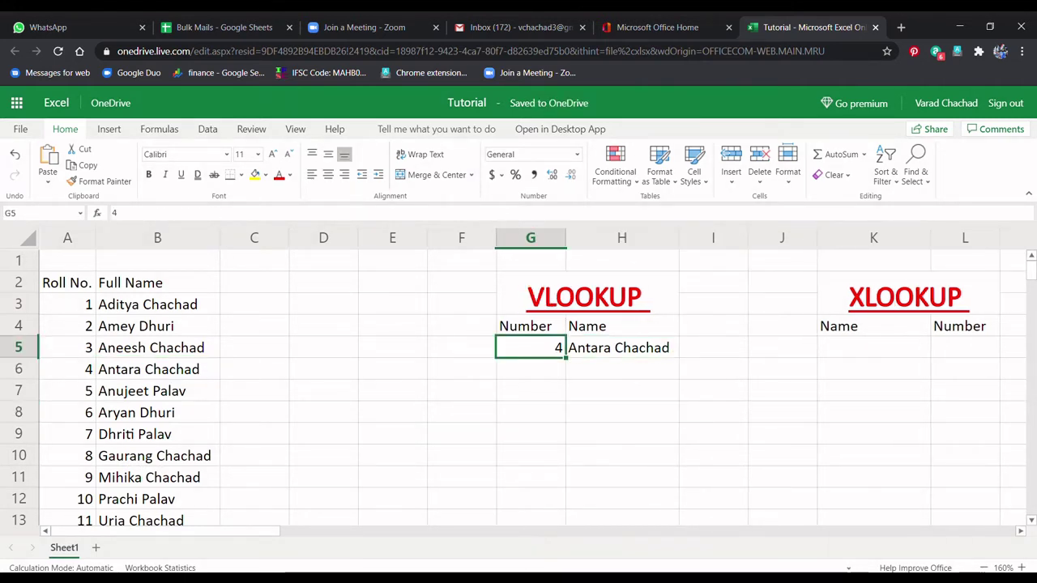
left_click(621, 347)
left_click(531, 348, "shift")
key("Delete")
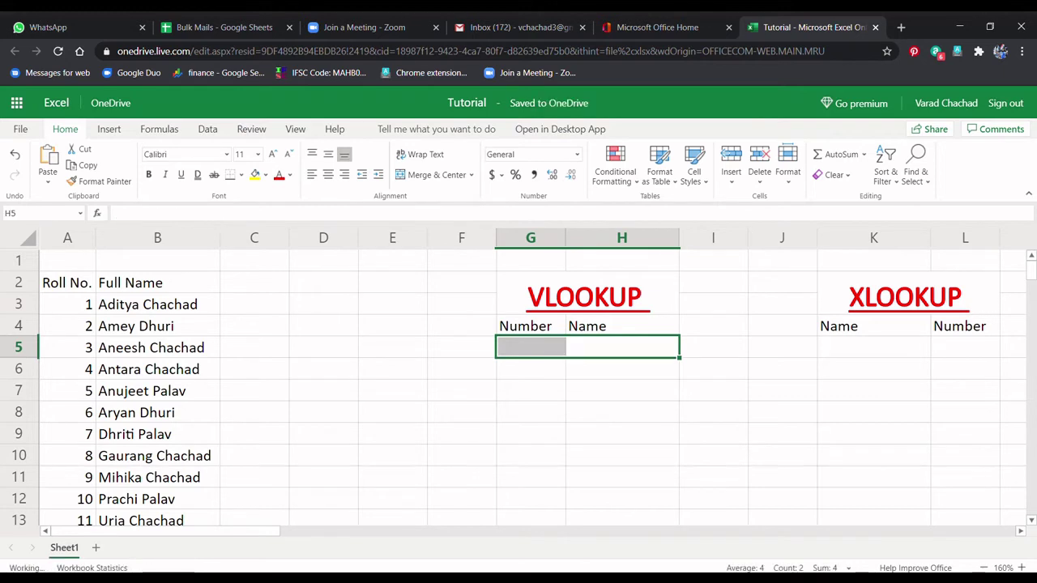
Step: Inspect the emptied G5 and H5 cells and the first table row
left_click(531, 390)
left_click(622, 347)
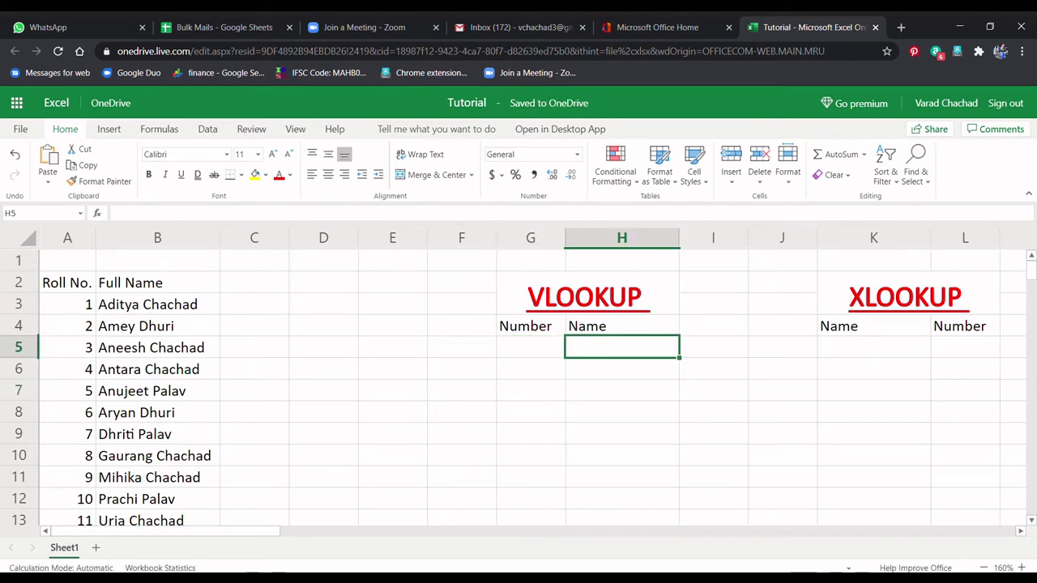
left_click(531, 348)
left_click(157, 347)
left_click(67, 347, "shift")
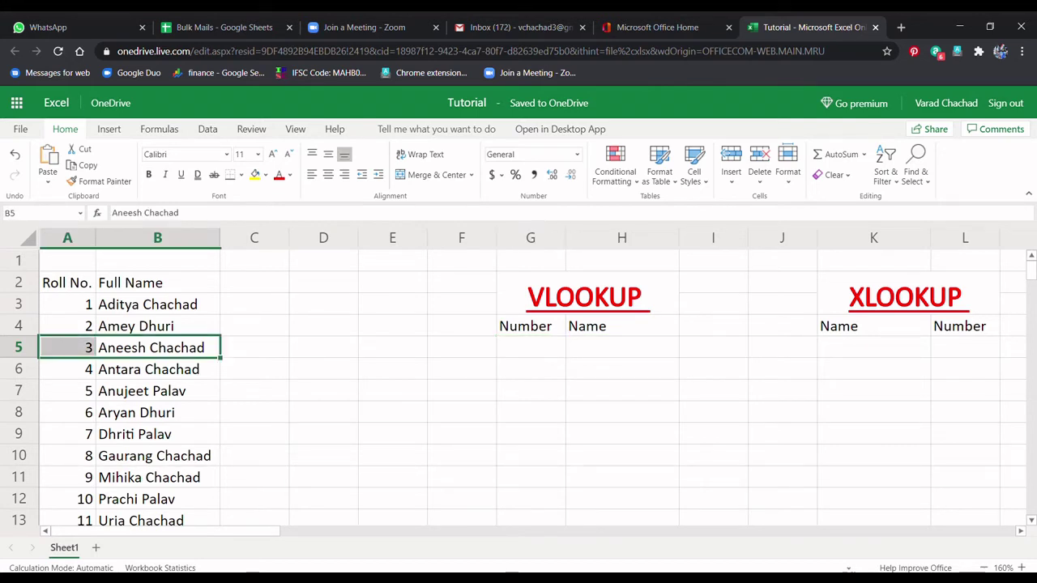
left_click(531, 413)
left_click(531, 347)
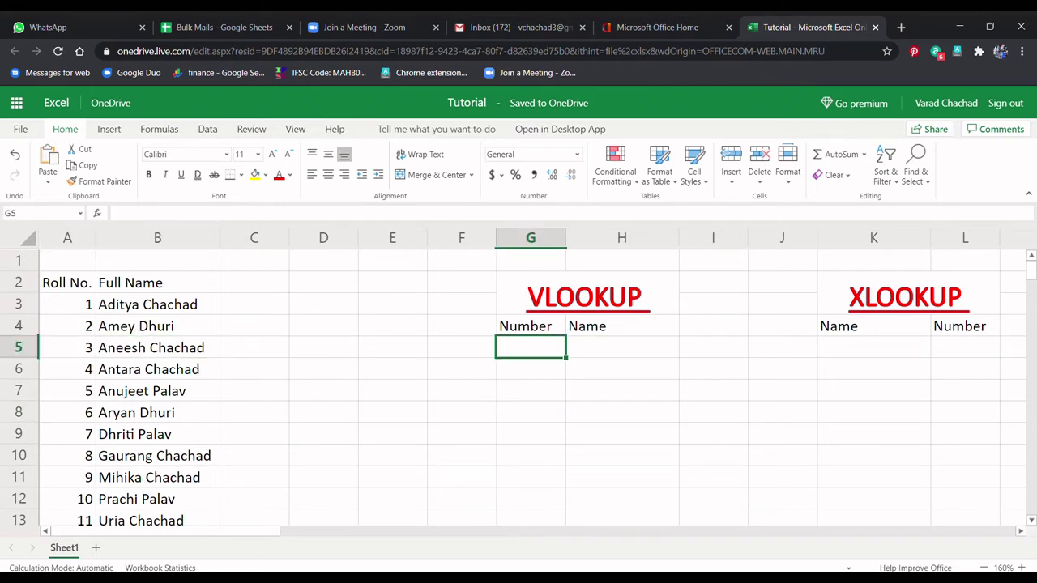
Step: In G5 start =VLOOKUP(H5, correcting typos in the function name
type("=vlookuo")
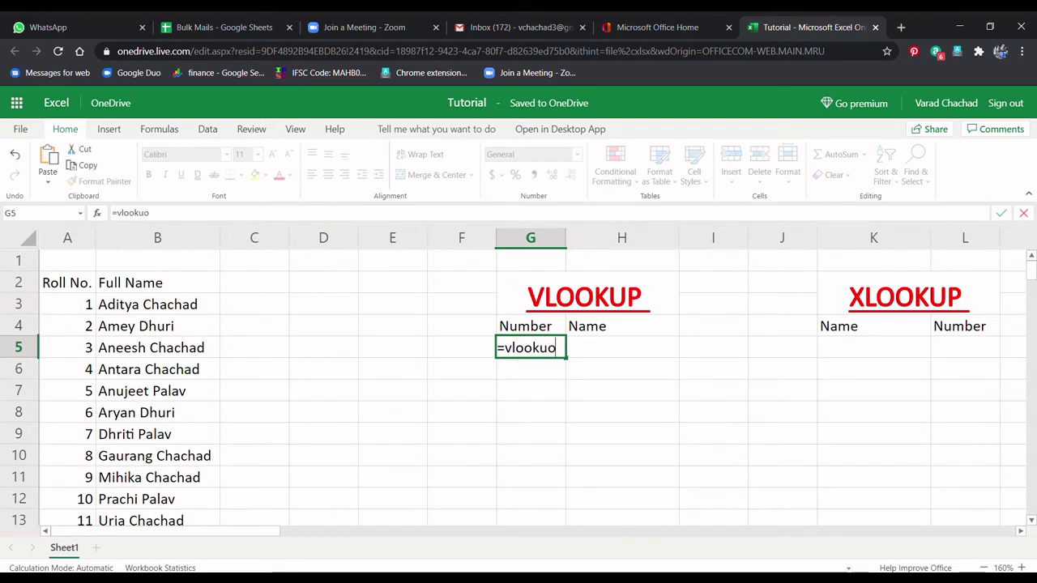
key("BackSpace")
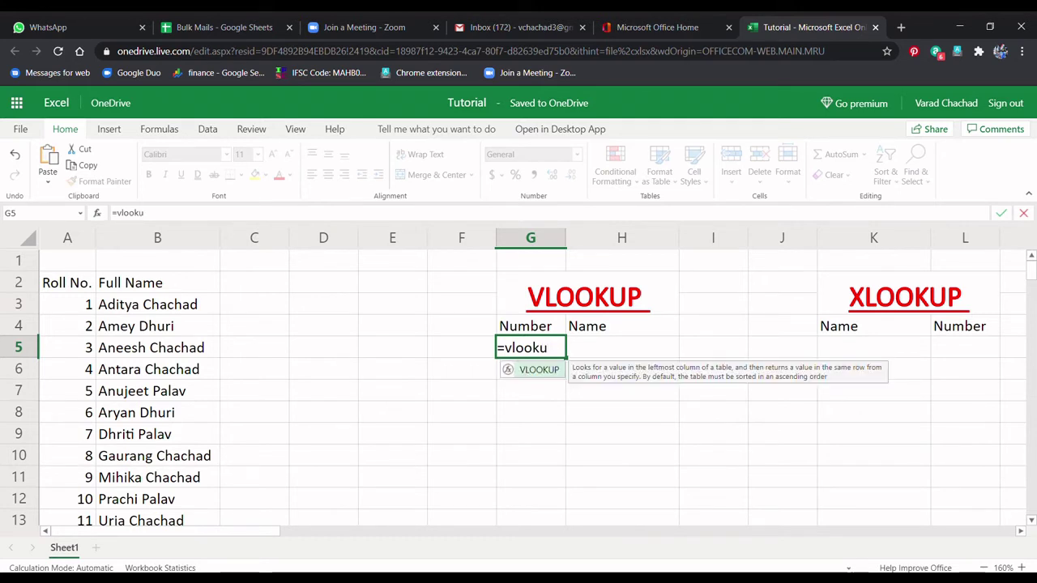
type("p*")
key("BackSpace")
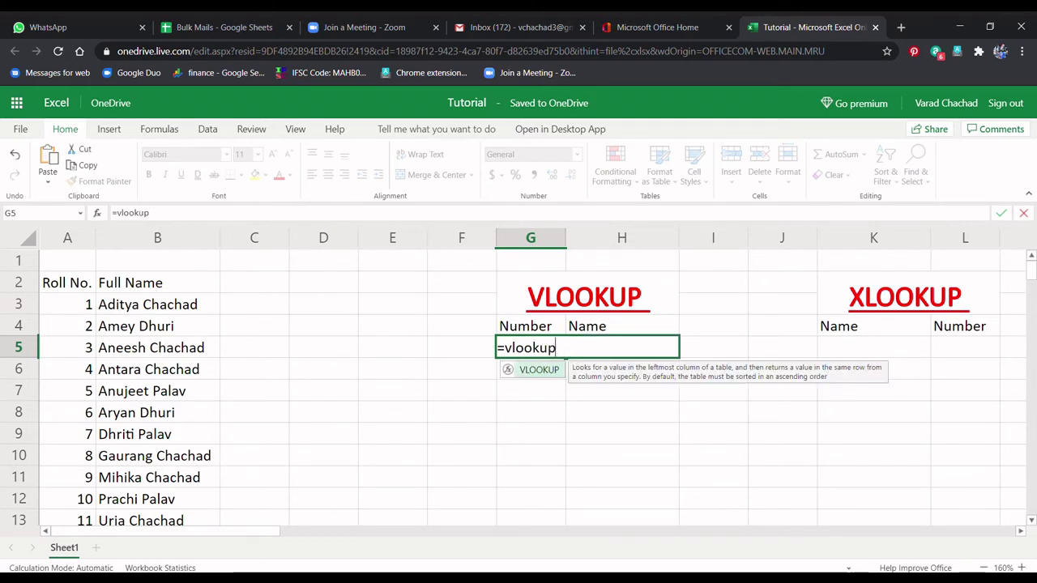
type("(")
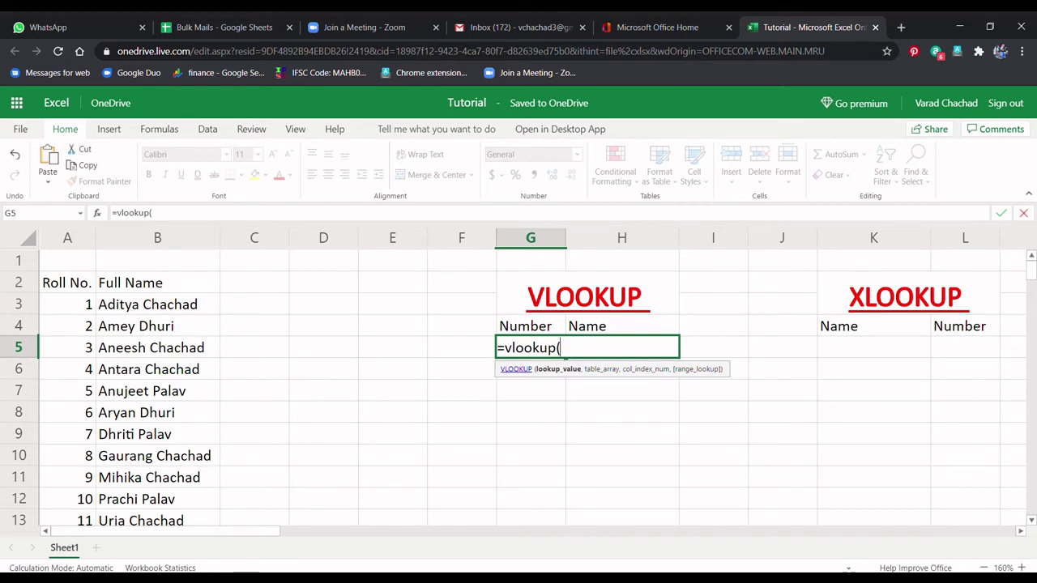
type("h5,")
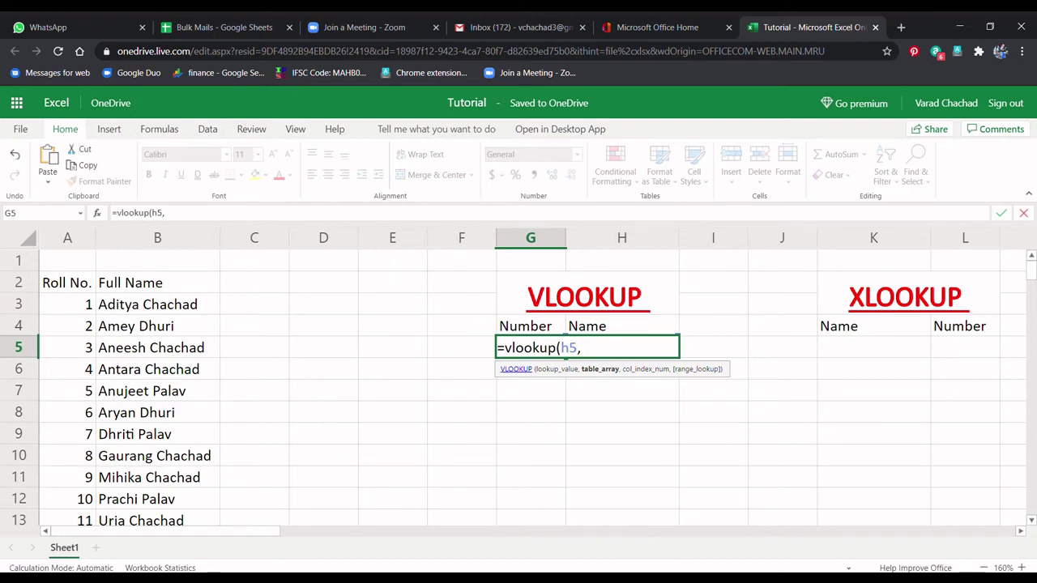
Step: Use A3:B13 as the table, column 2, exact match 0, and commit the formula
mouse_move(157, 305)
left_mouse_down()
mouse_move(157, 521)
mouse_move(68, 521)
left_mouse_up()
type(",")
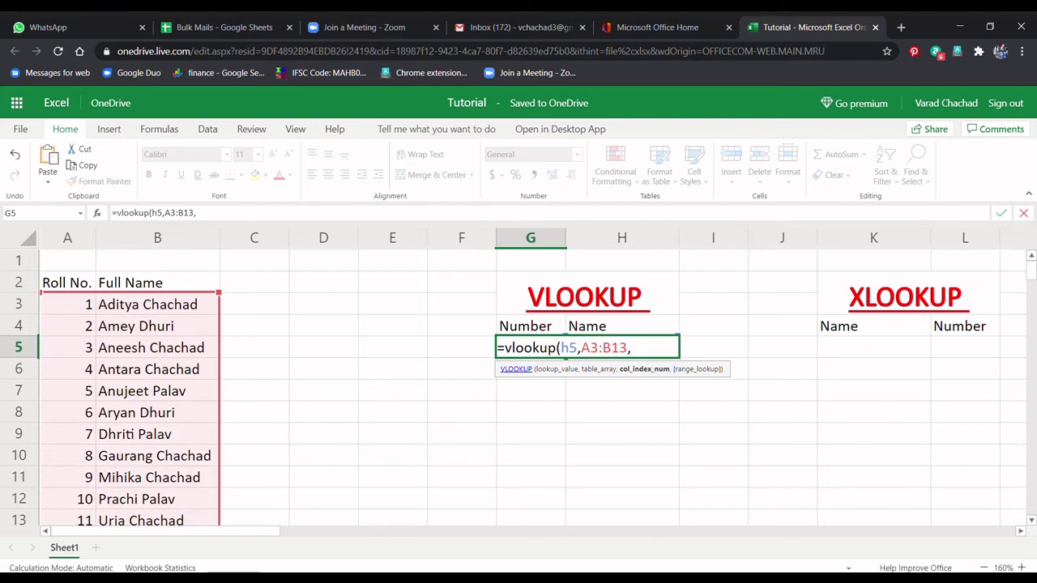
type("210")
key("BackSpace")
key("BackSpace")
type(",0")
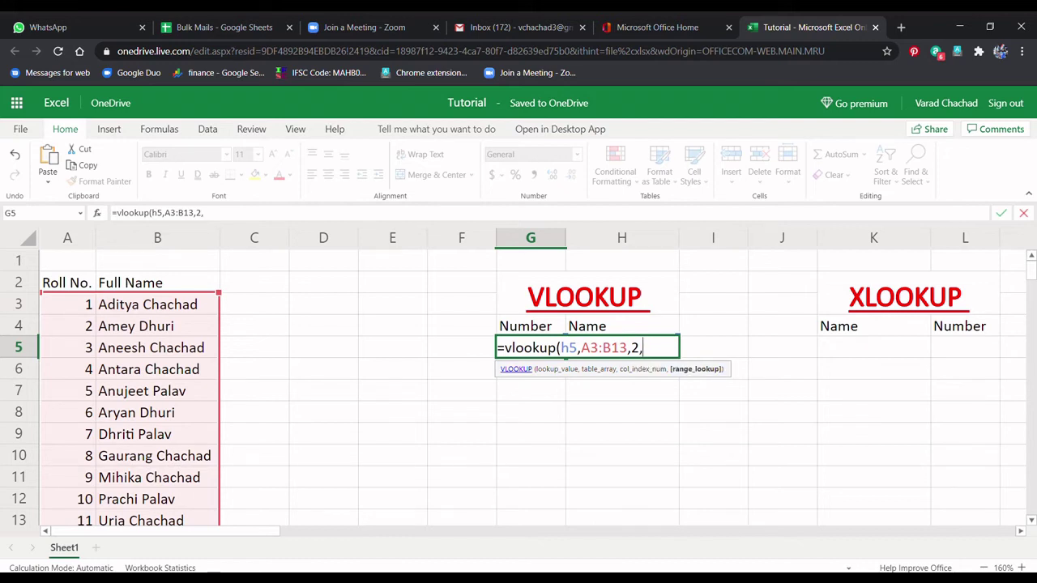
type(")")
key("Return")
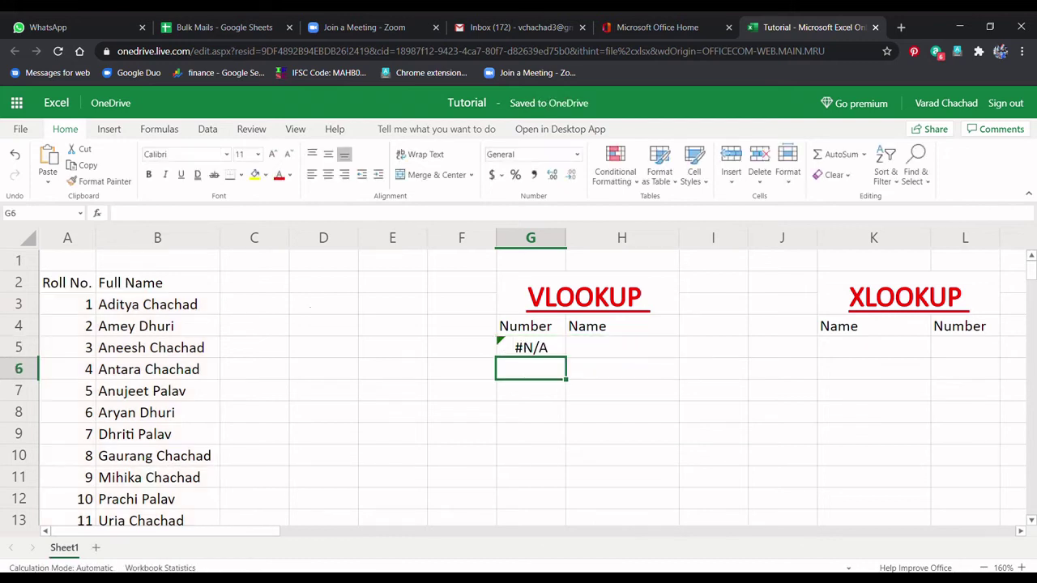
Step: Type a full name from the list into H5 and check G5 still shows #N/A
left_click(622, 347)
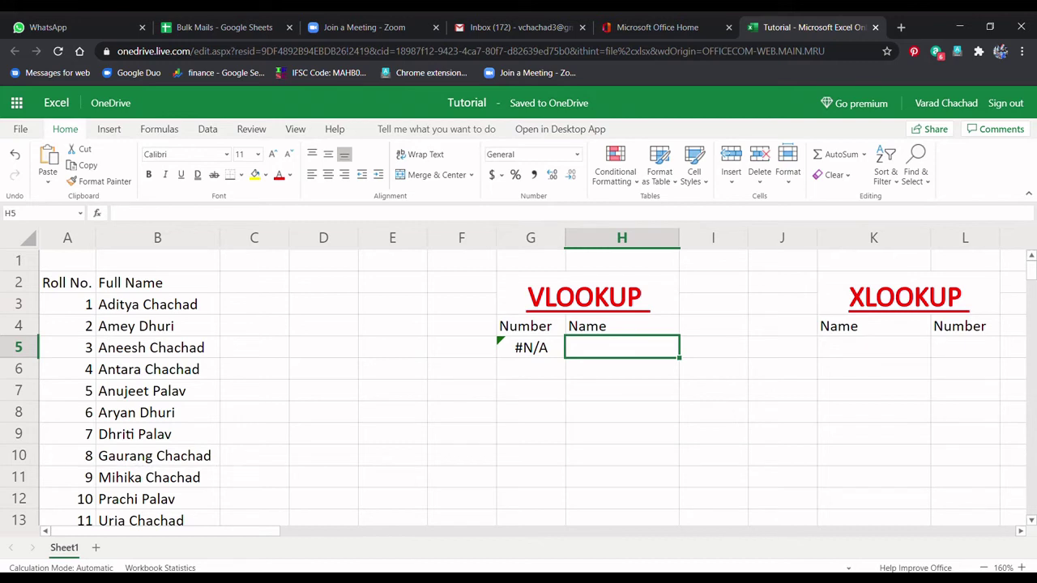
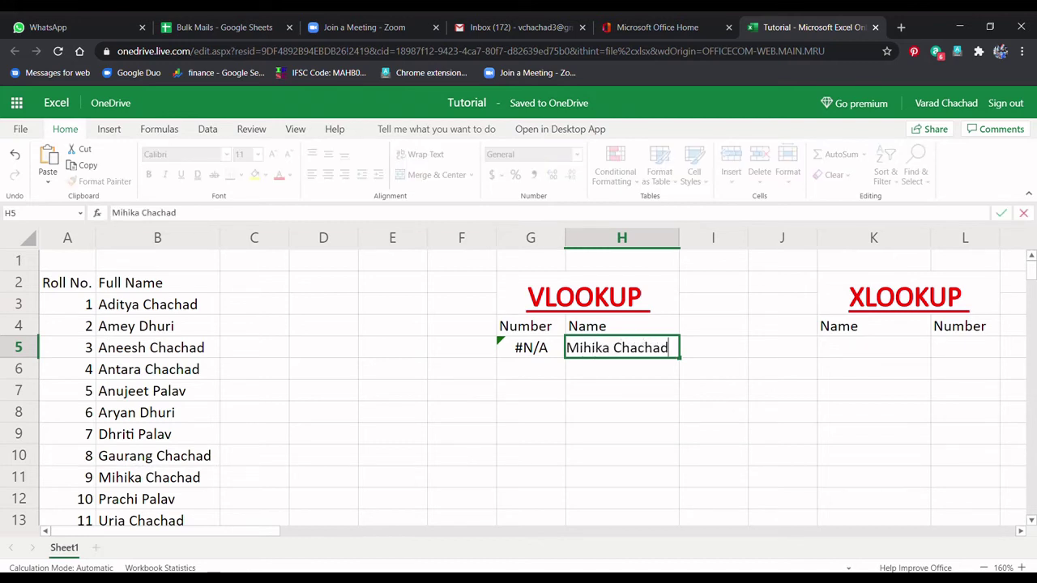
key("Return")
left_click(531, 348)
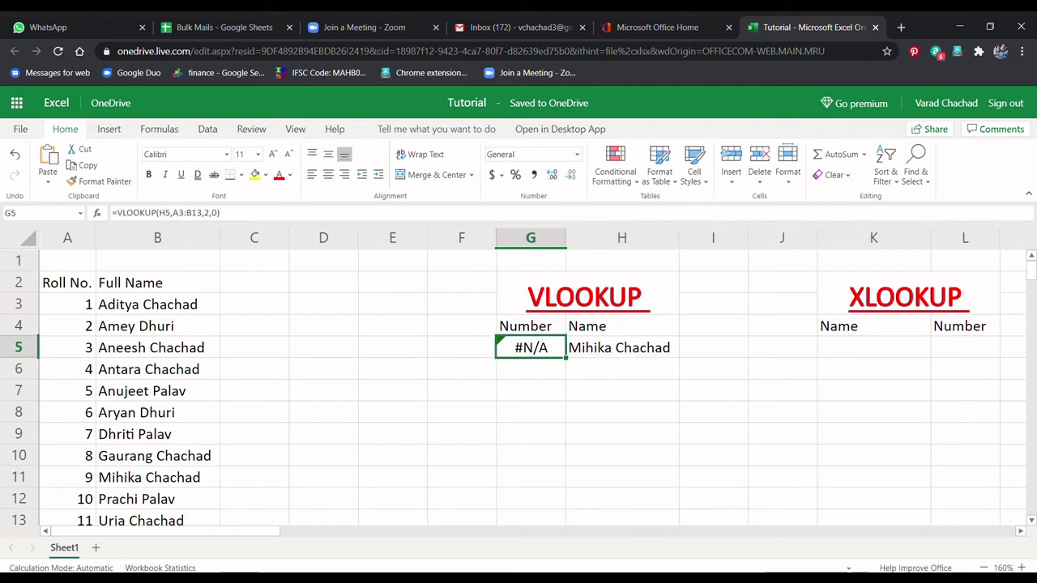
left_click(531, 391)
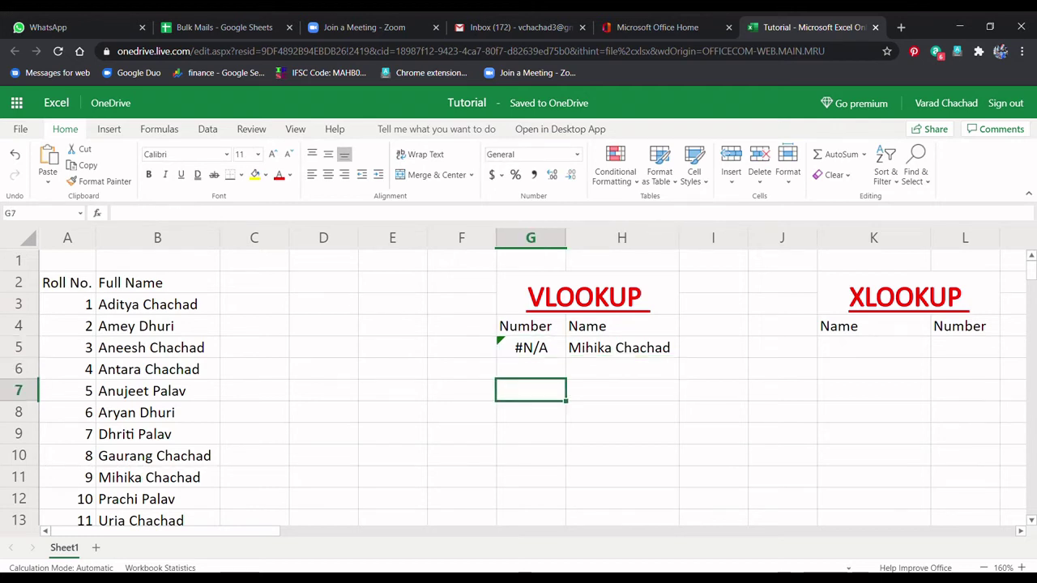
left_click(874, 348)
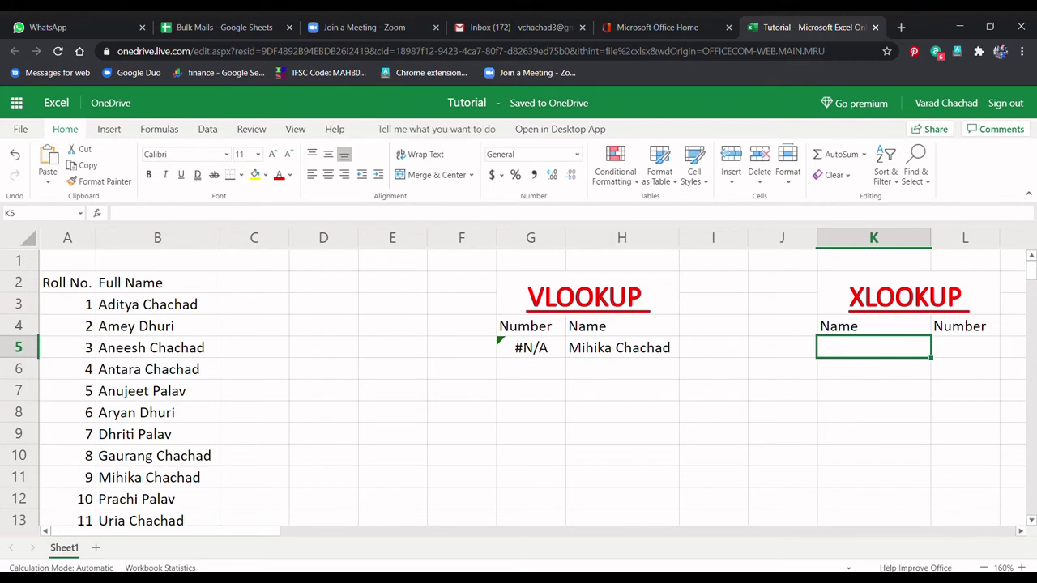
Step: In L5 start =XLOOKUP with K5 as the lookup value, removing a mistaken A3:A10 range
left_click(965, 347)
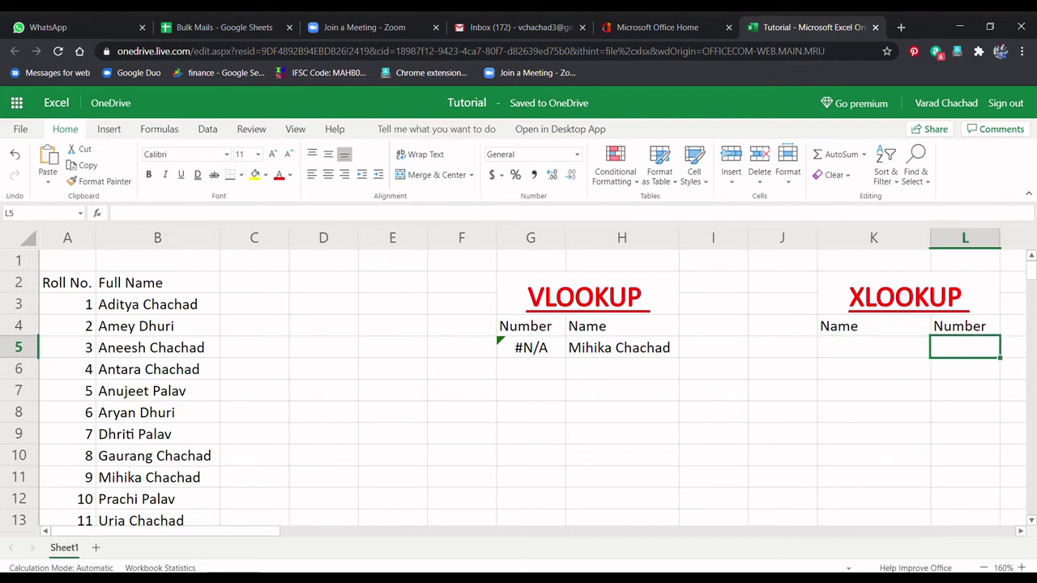
type("=")
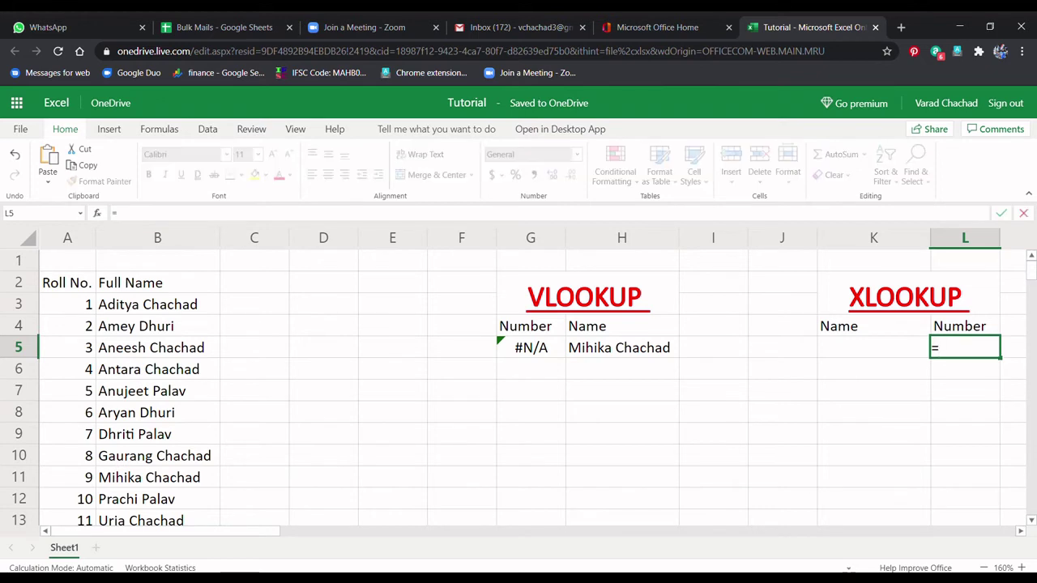
type("xloo")
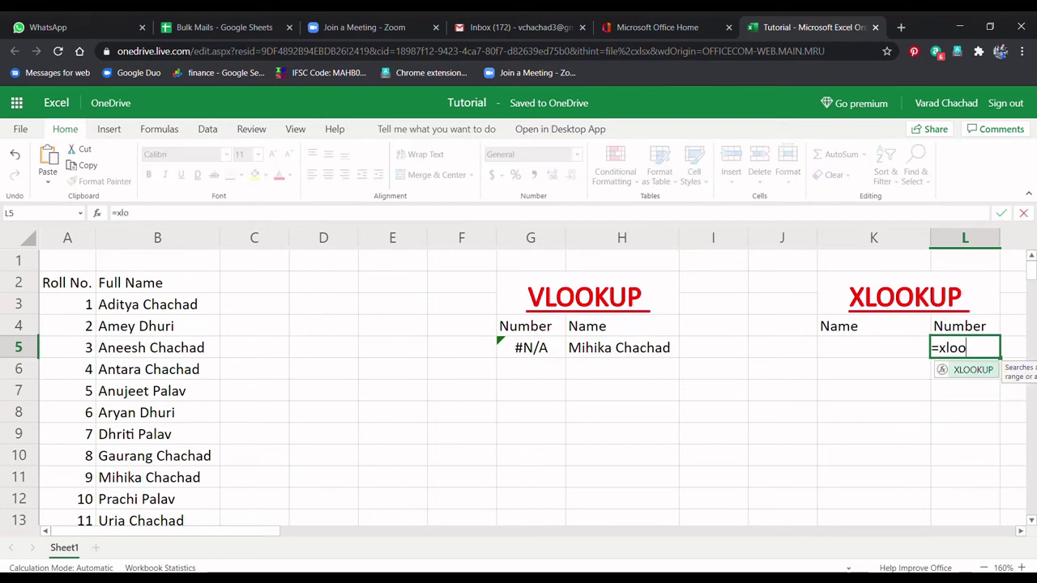
type("kup(")
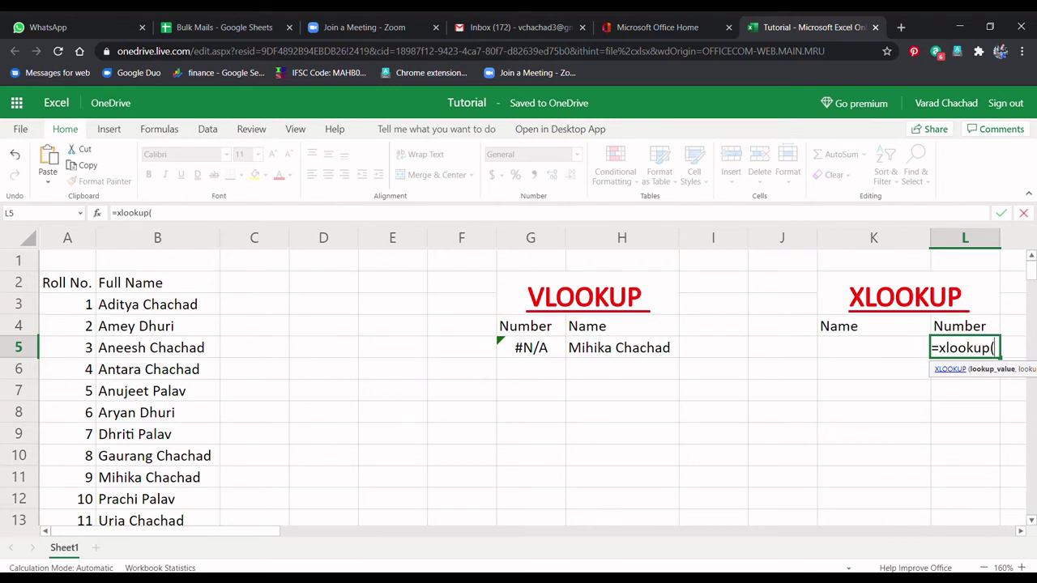
left_click(874, 347)
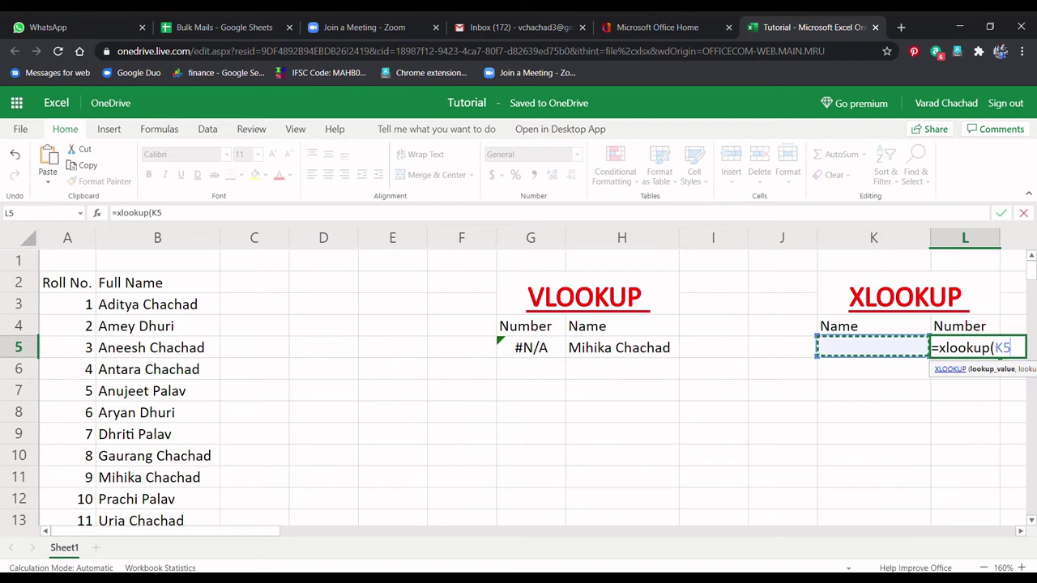
type(",")
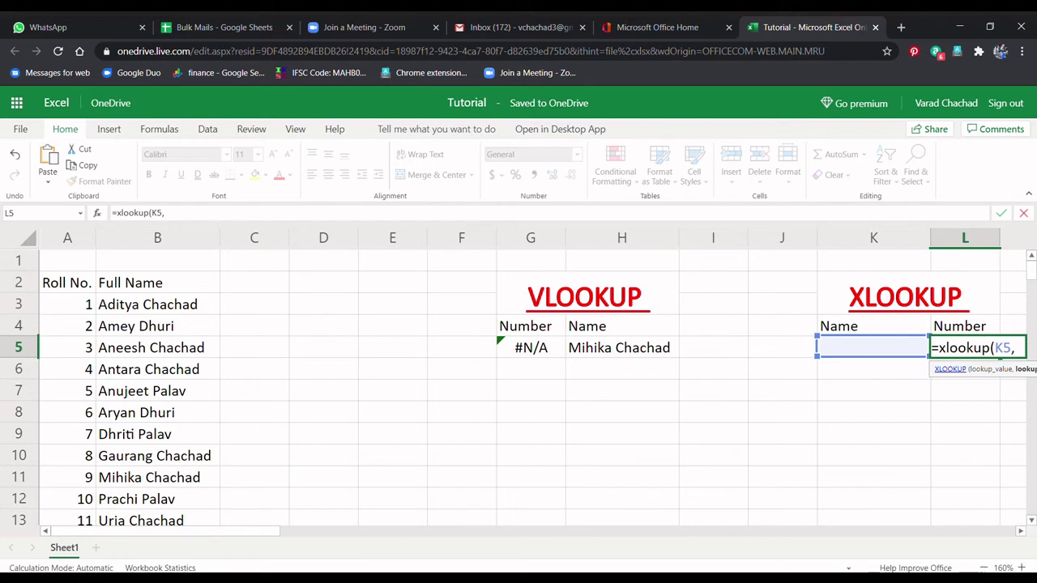
left_click_drag(67, 305, 67, 455)
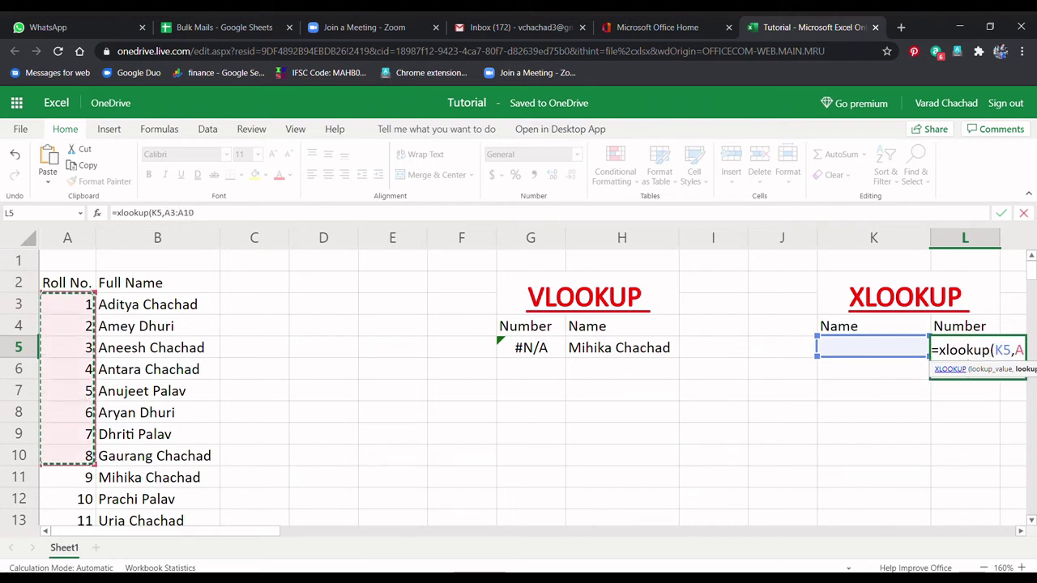
key("BackSpace")
key("BackSpace")
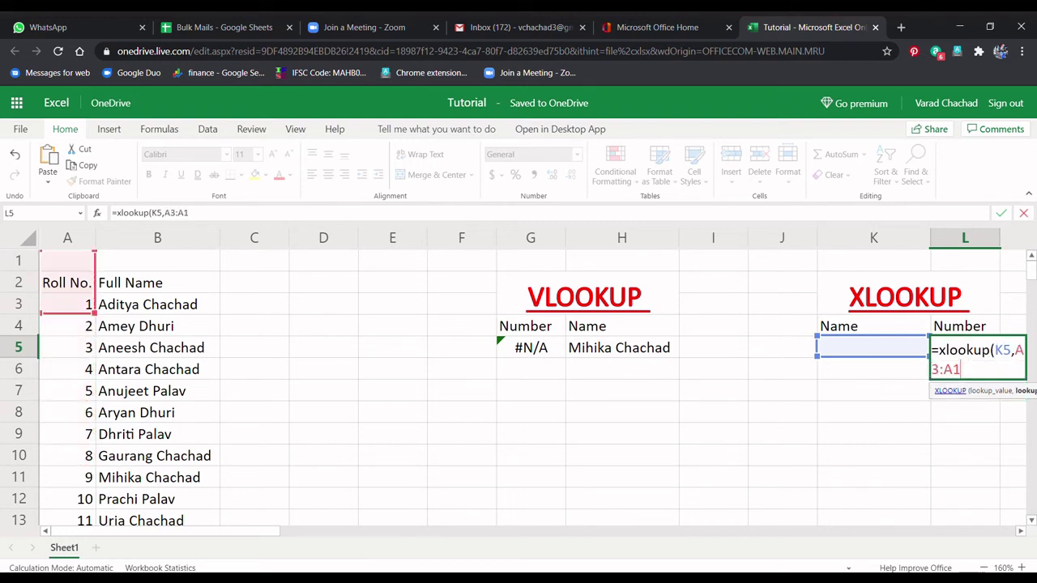
key("BackSpace")
key("BackSpace")
key("BackSpace")
key("BackSpace")
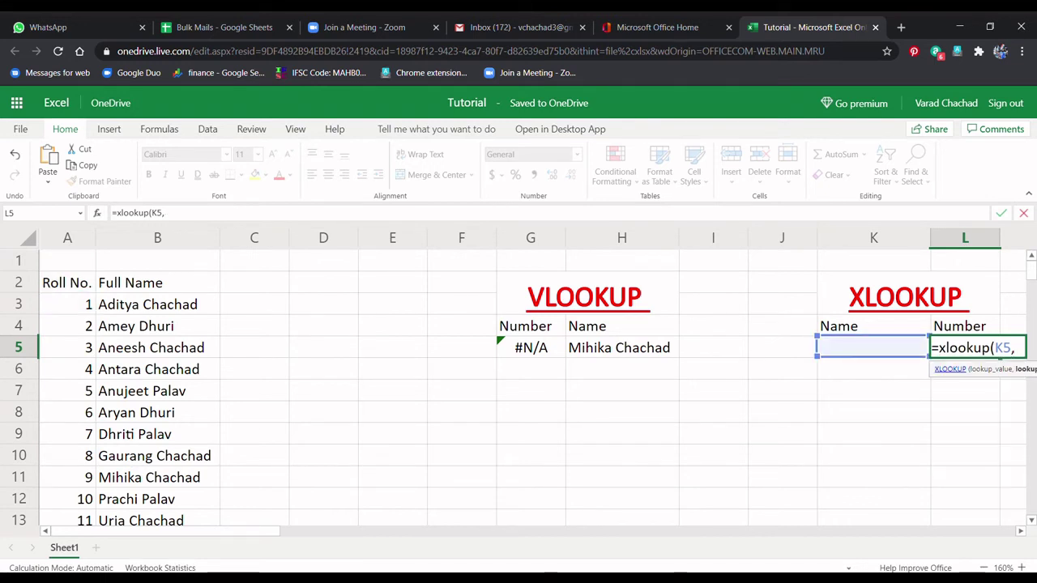
Step: Search B3:B13 and return A3:A13, committing =XLOOKUP(K5,B3:B13,A3:A13)
left_click_drag(158, 305, 157, 521)
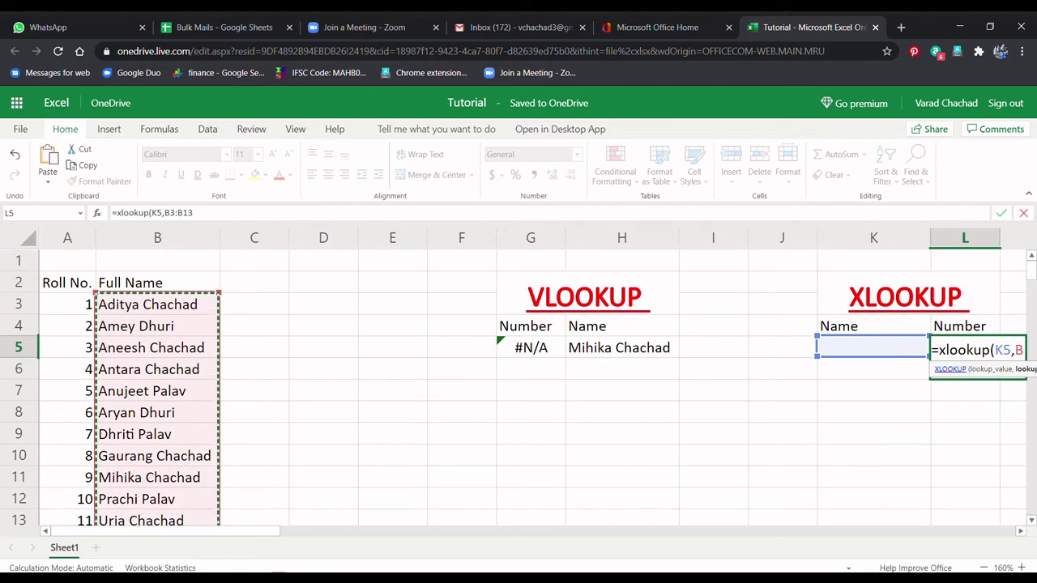
type(",")
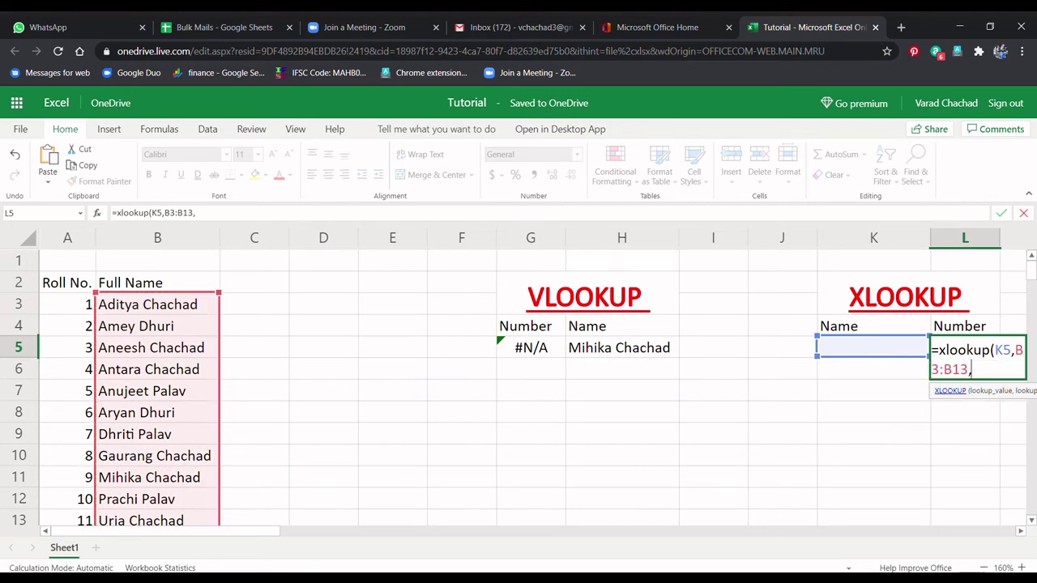
left_click_drag(68, 305, 68, 521)
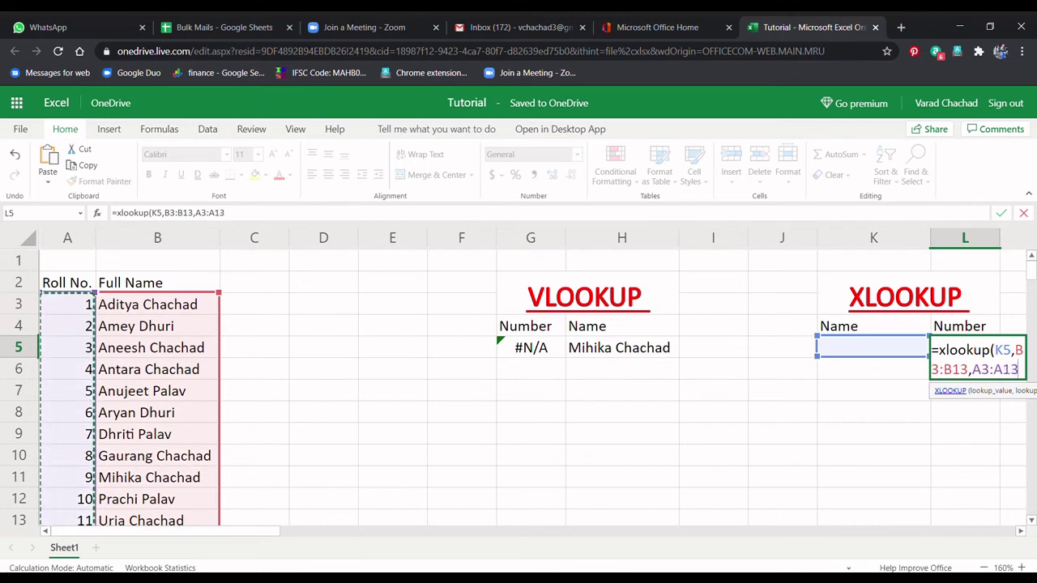
type(",")
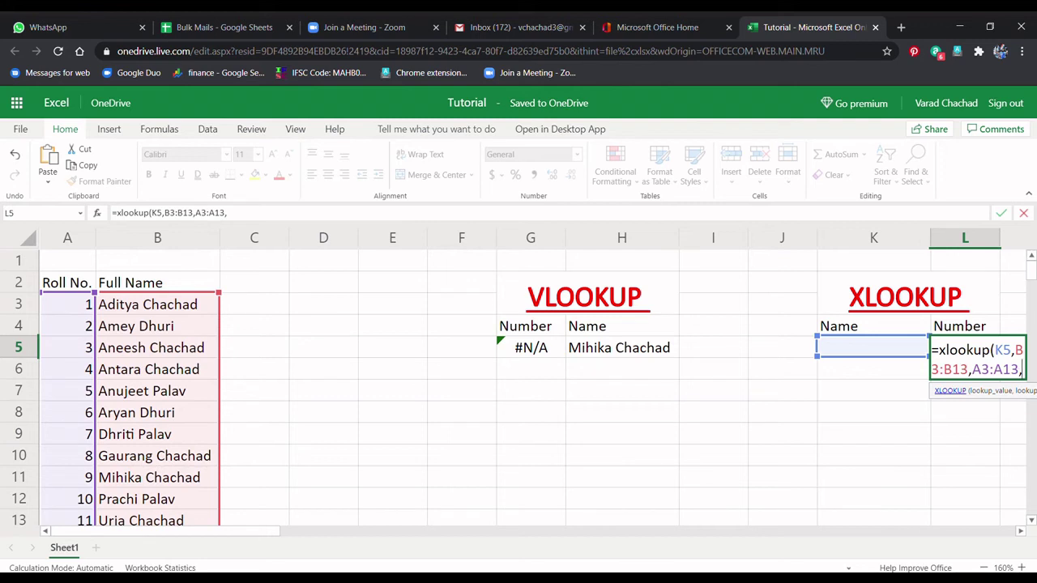
key("BackSpace")
type(")")
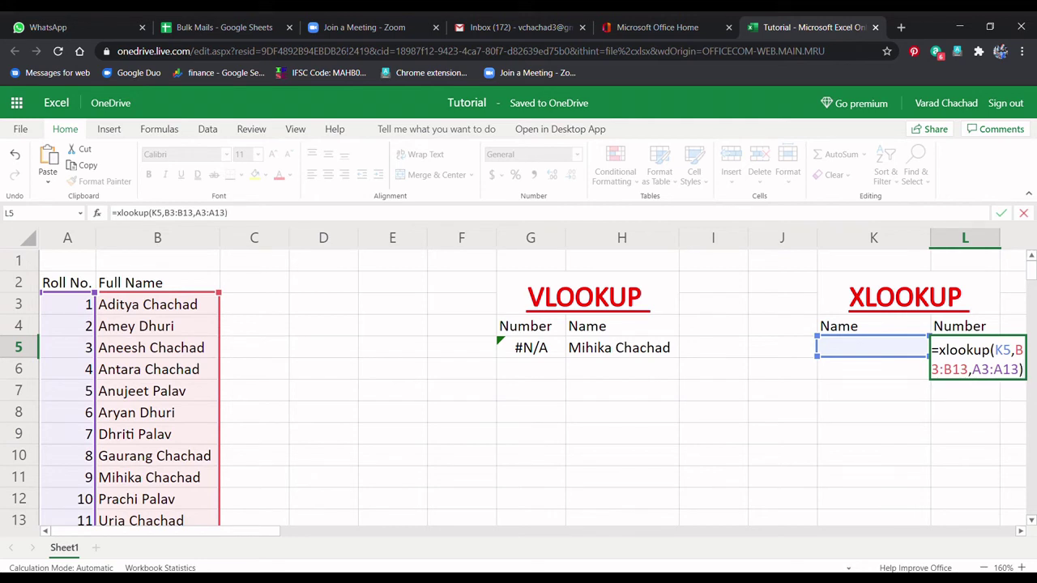
key("Return")
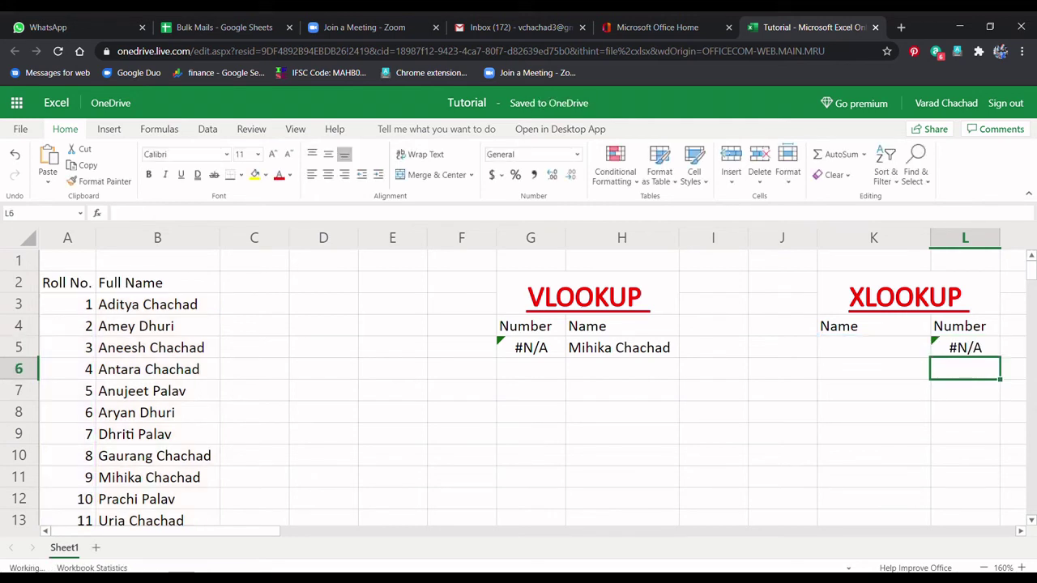
Step: Enter a listed name in K5 and confirm L5 returns its roll number 7
left_click(873, 347)
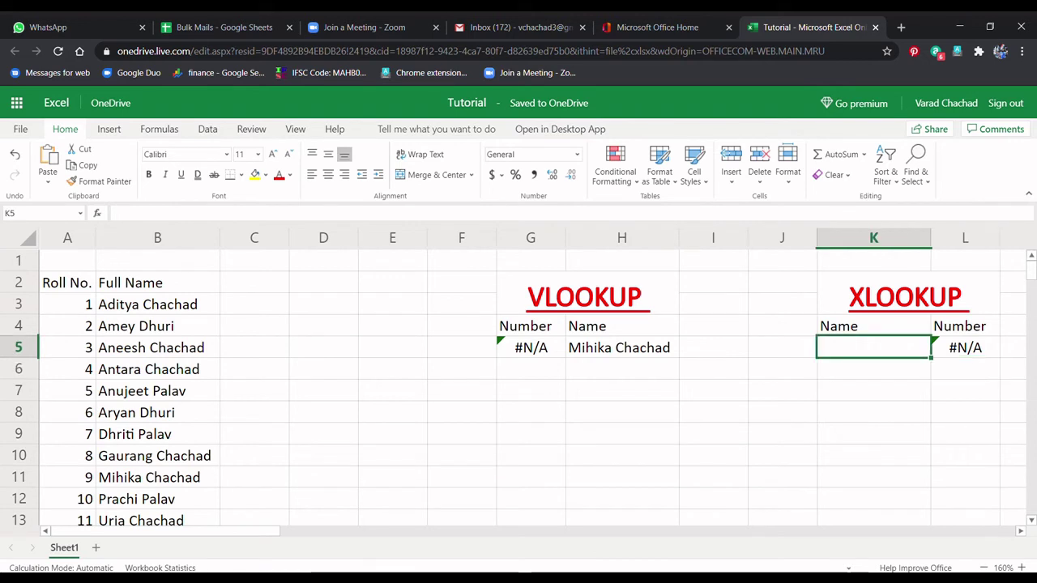
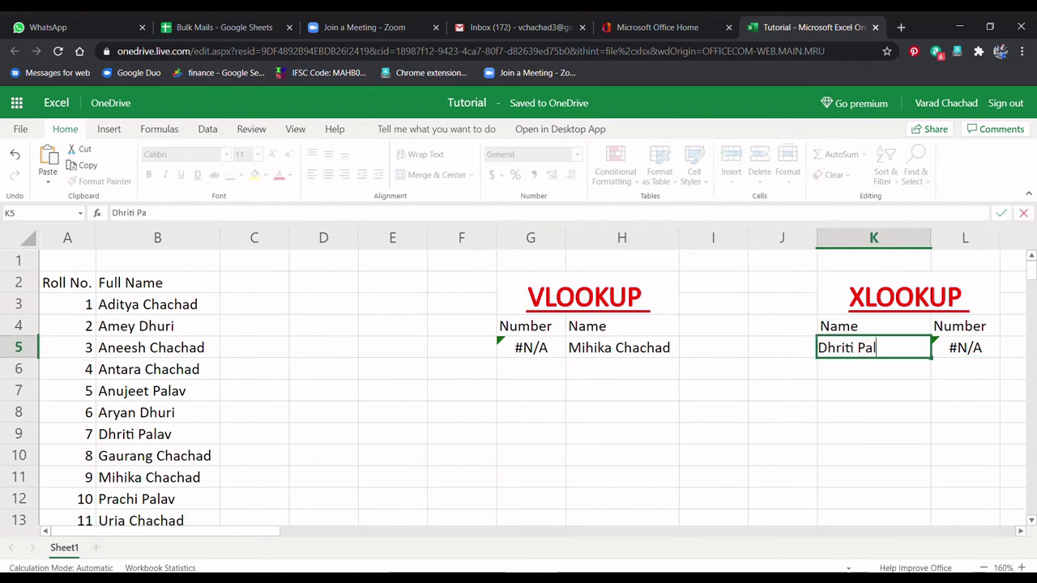
key("Return")
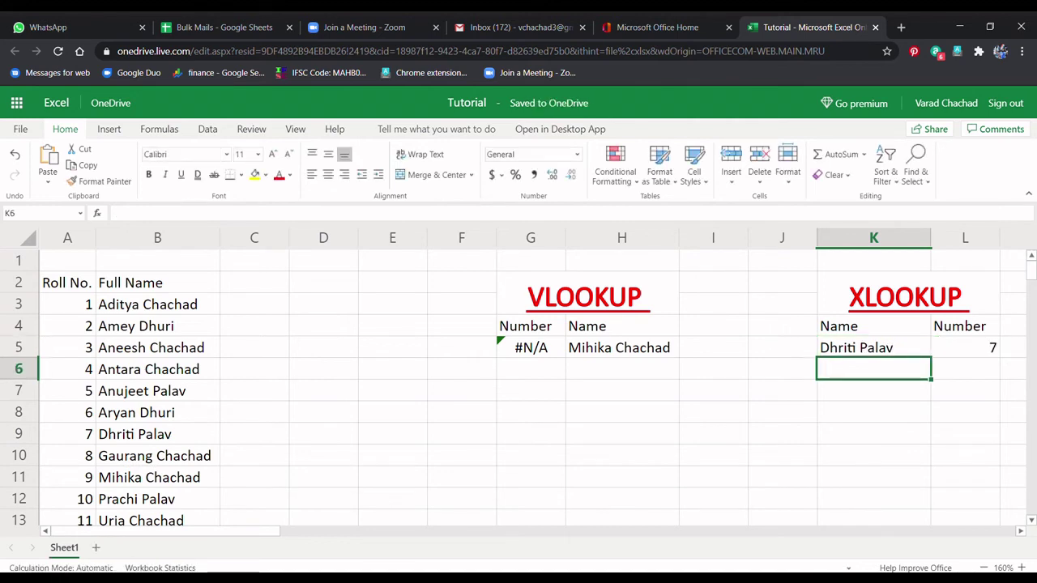
left_click(964, 348)
left_click(134, 435)
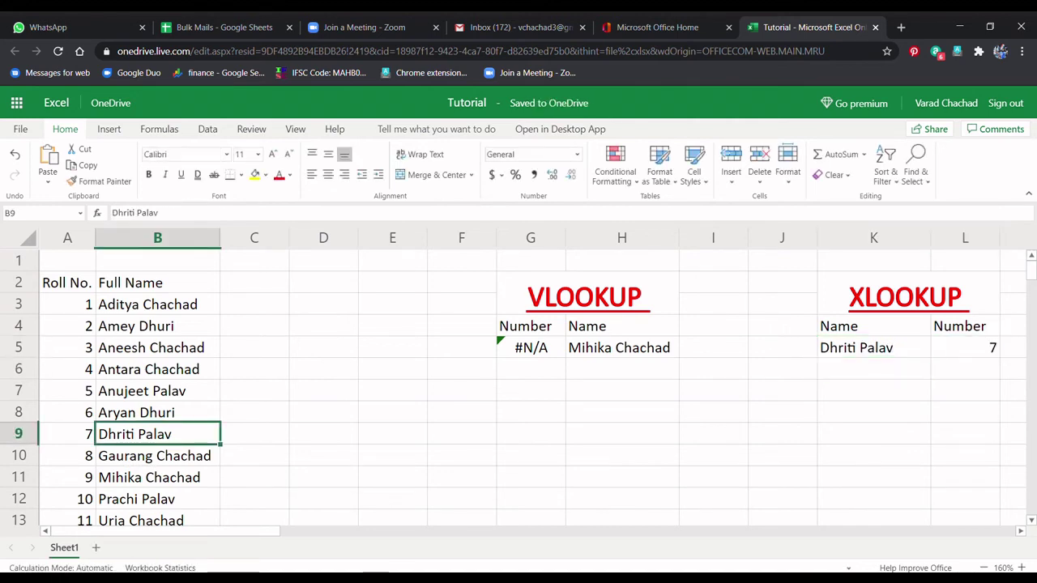
left_click(67, 435)
Step: Enter the last listed name (B13) in K5 and verify L5 returns 11
left_click(874, 348)
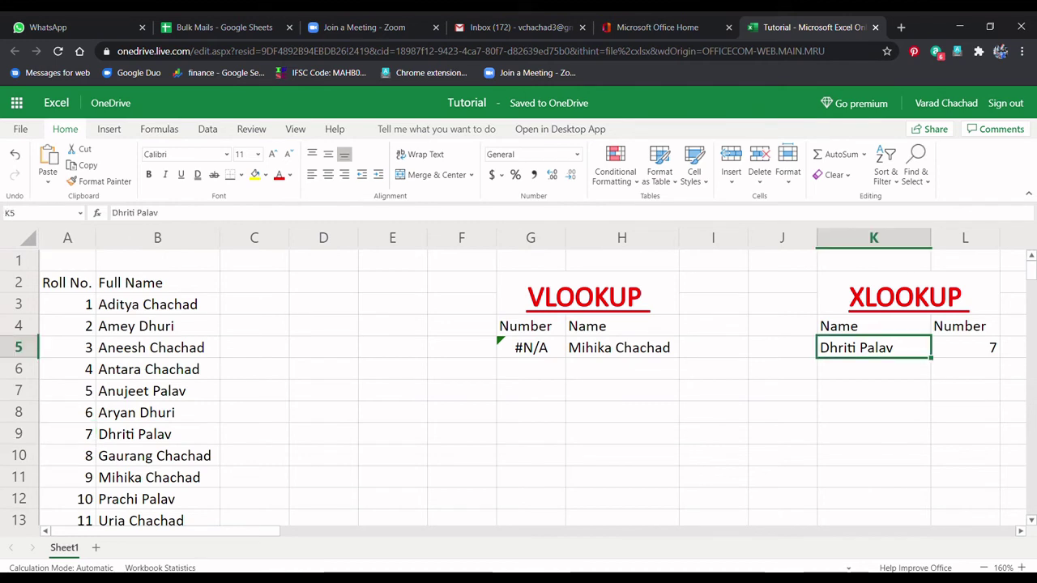
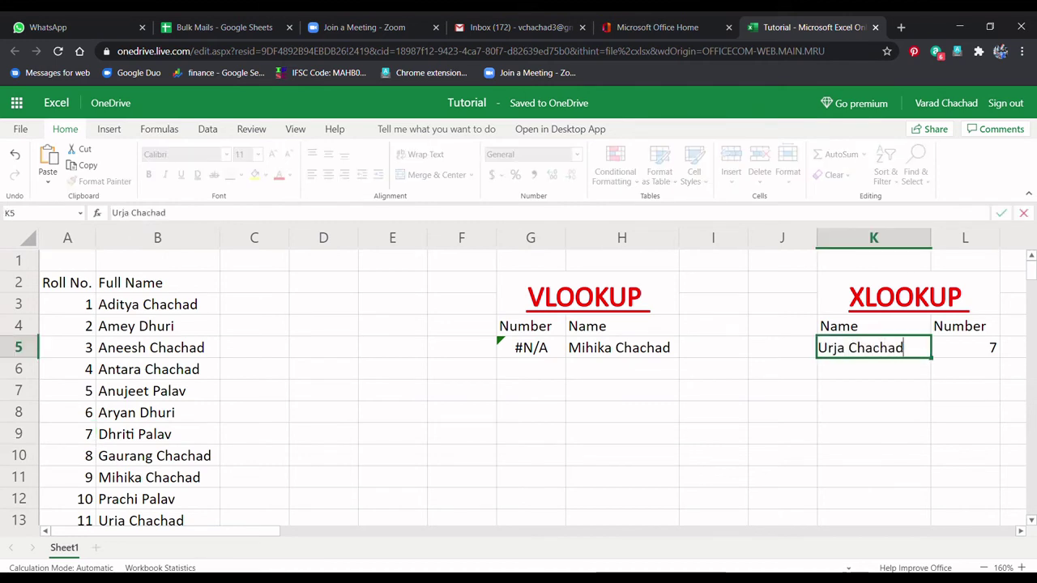
key("Return")
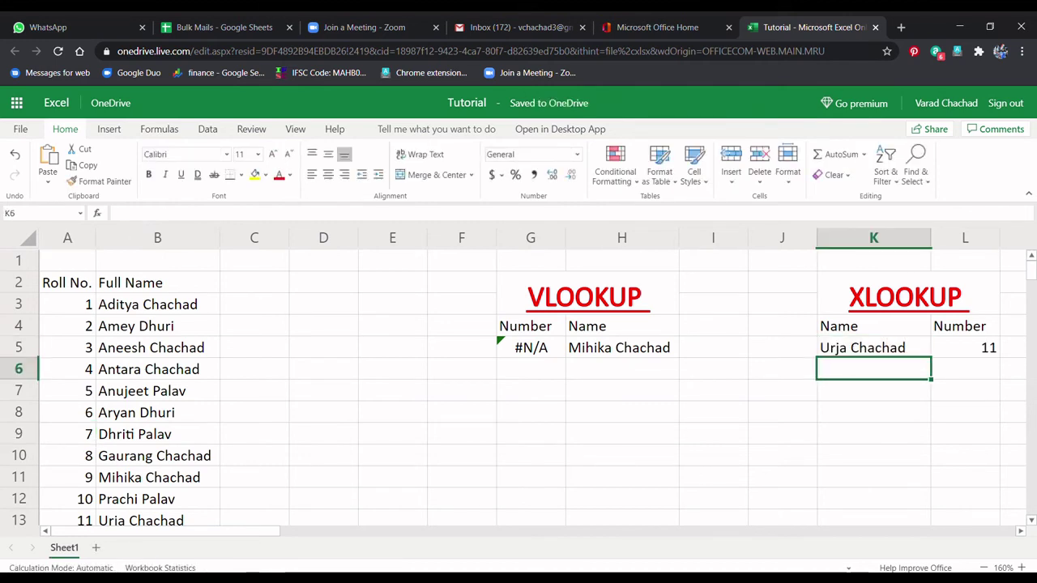
left_click(964, 347)
left_click(157, 521)
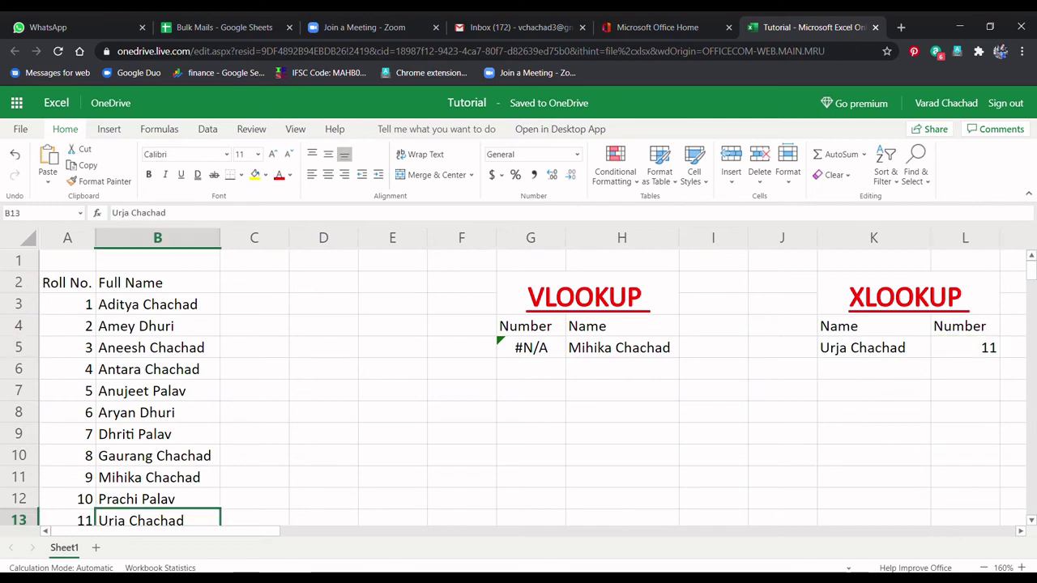
left_click(67, 521)
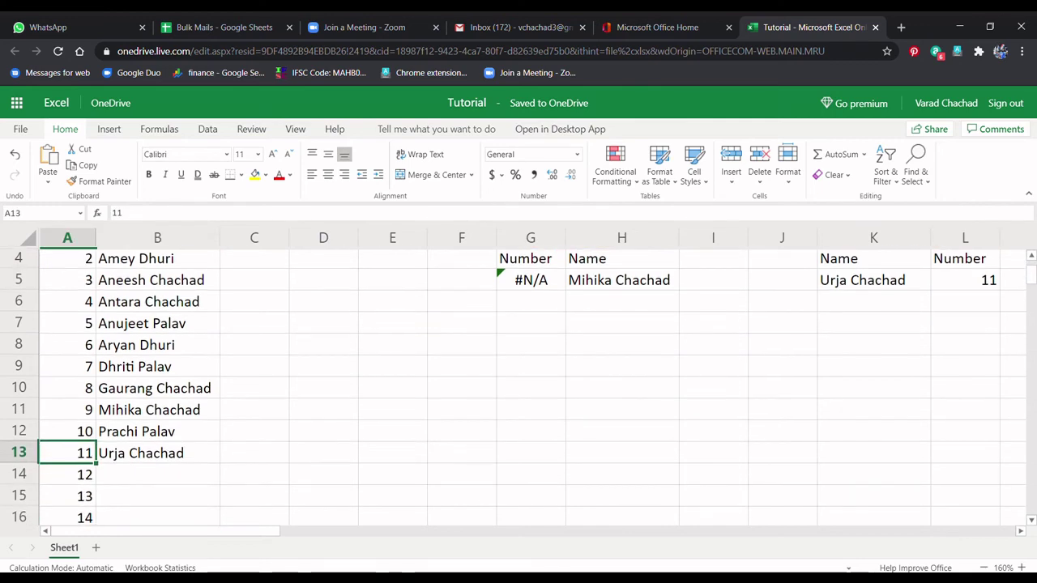
scroll(519, 389, "down", 1)
scroll(518, 389, "up", 2)
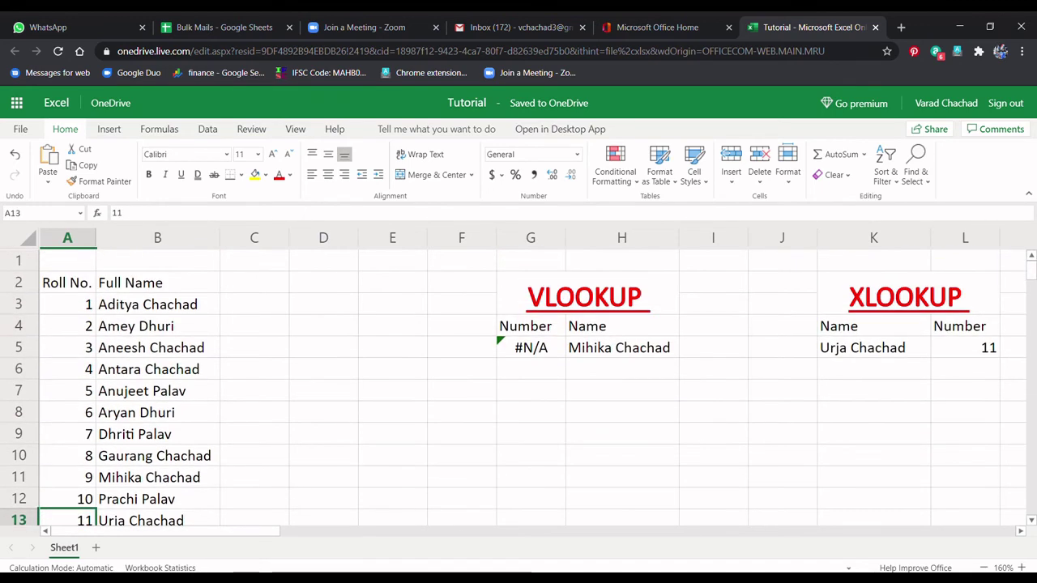
left_click(874, 347)
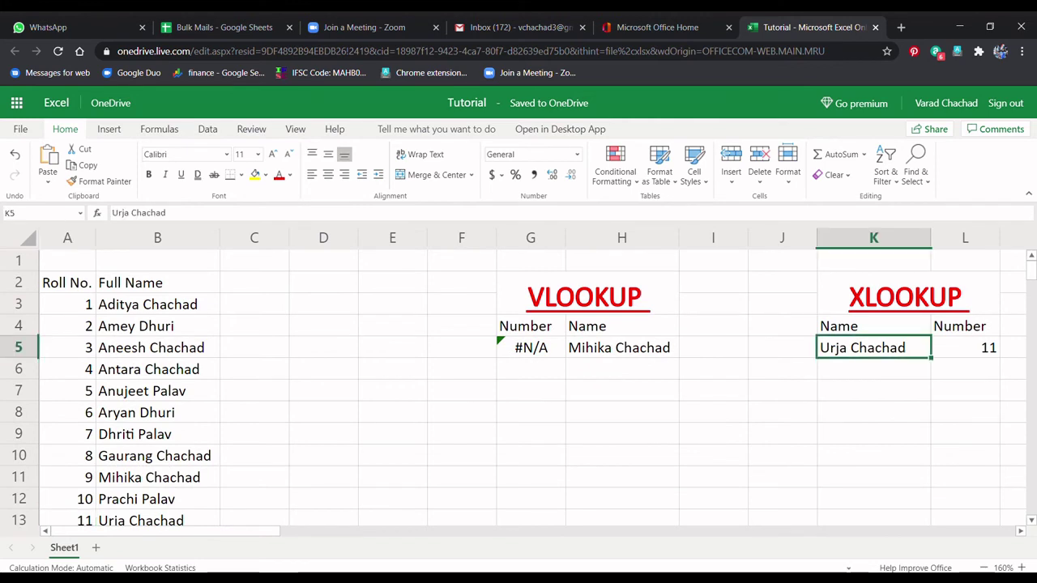
Step: Enter only the student's first name in K5, leaving the XLOOKUP in L5 showing #N/A
key("BackSpace")
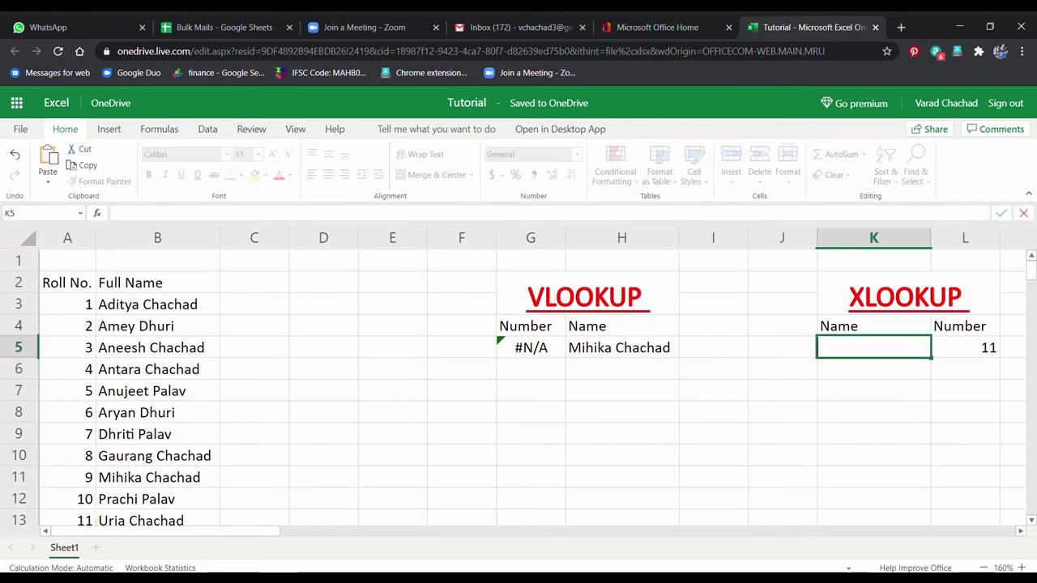
type("Gaurang")
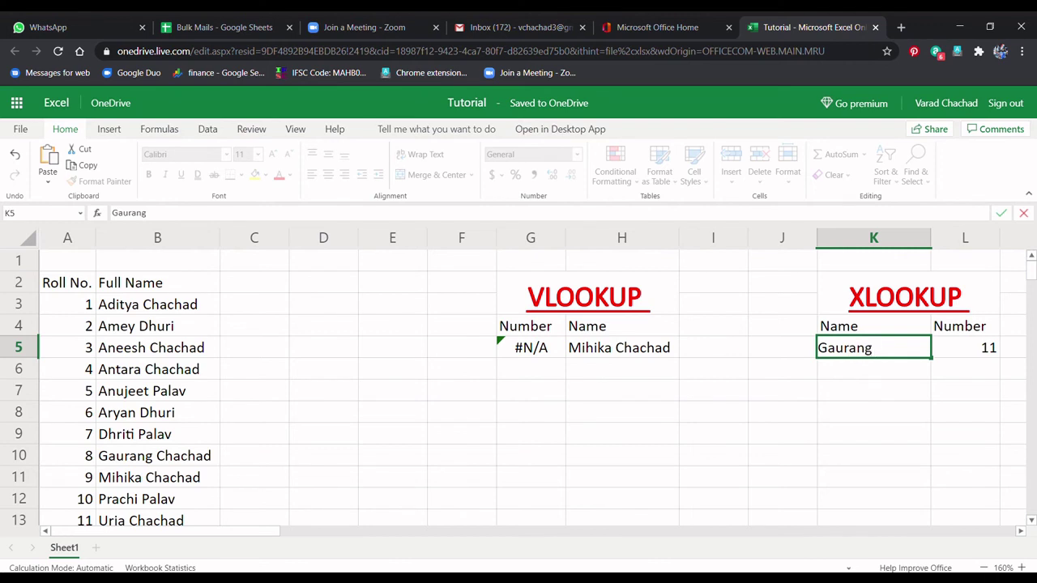
key("Return")
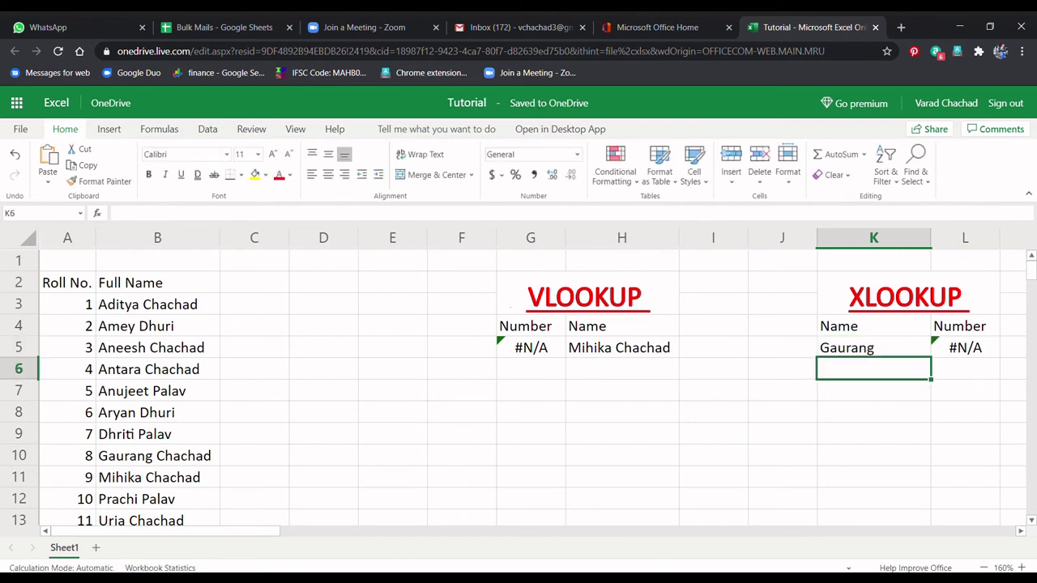
left_click(965, 370)
left_click(966, 348)
Step: Replace K5 with the student's full name so L5's XLOOKUP returns roll number 8
left_click(874, 347)
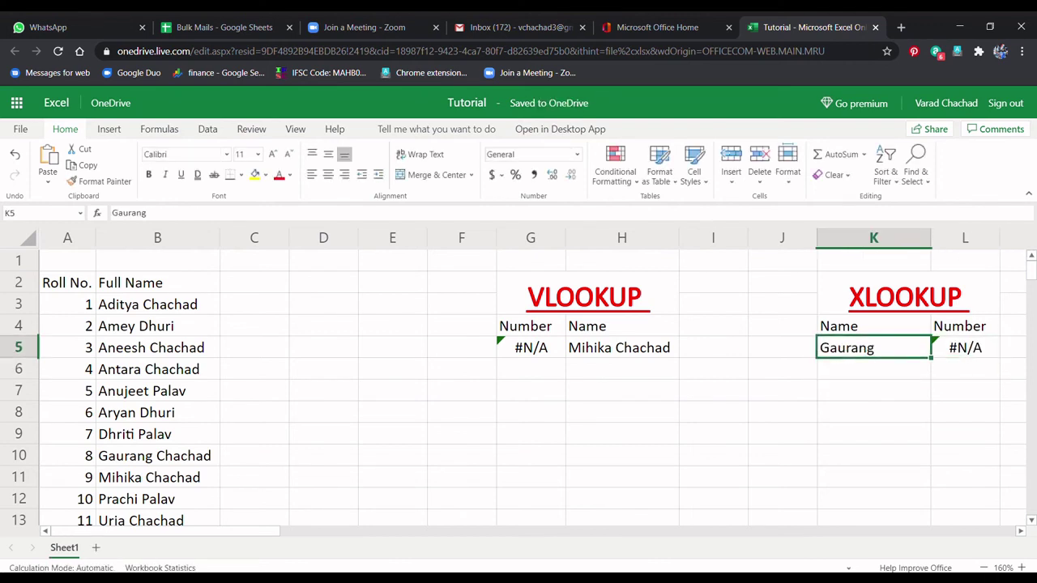
key("BackSpace")
type("G")
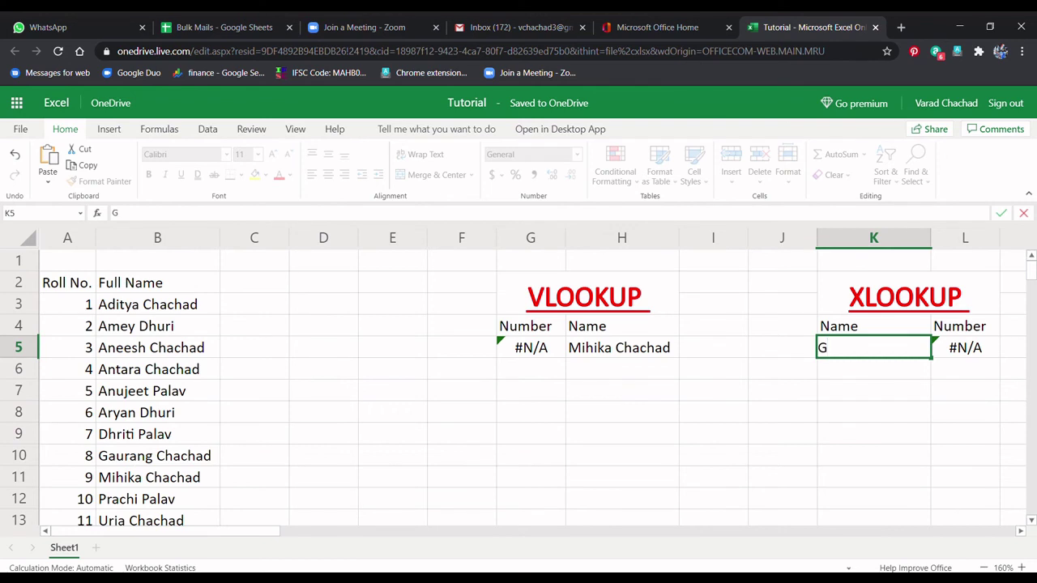
left_click_drag(158, 305, 157, 477)
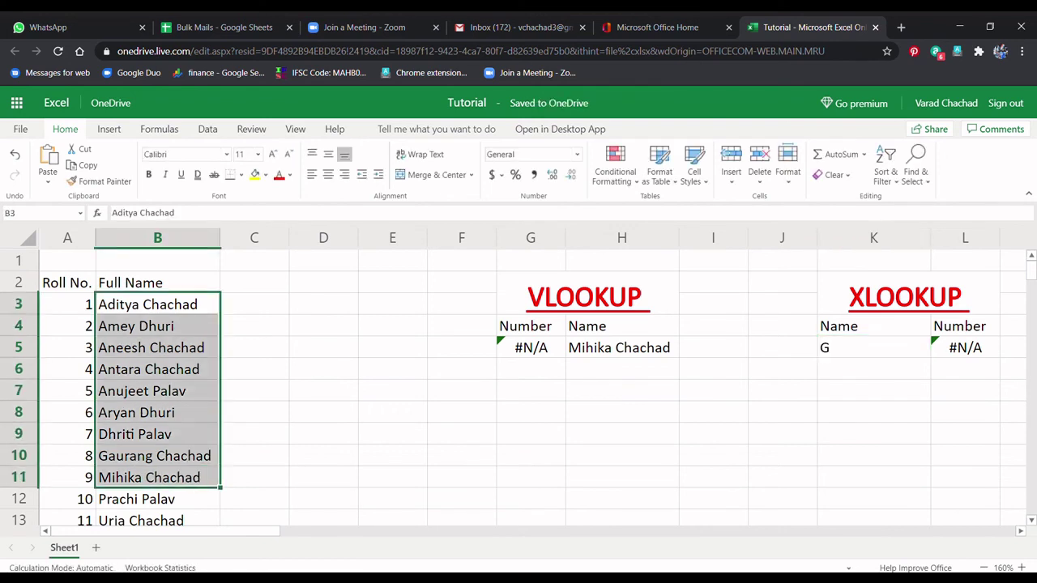
left_click(874, 348)
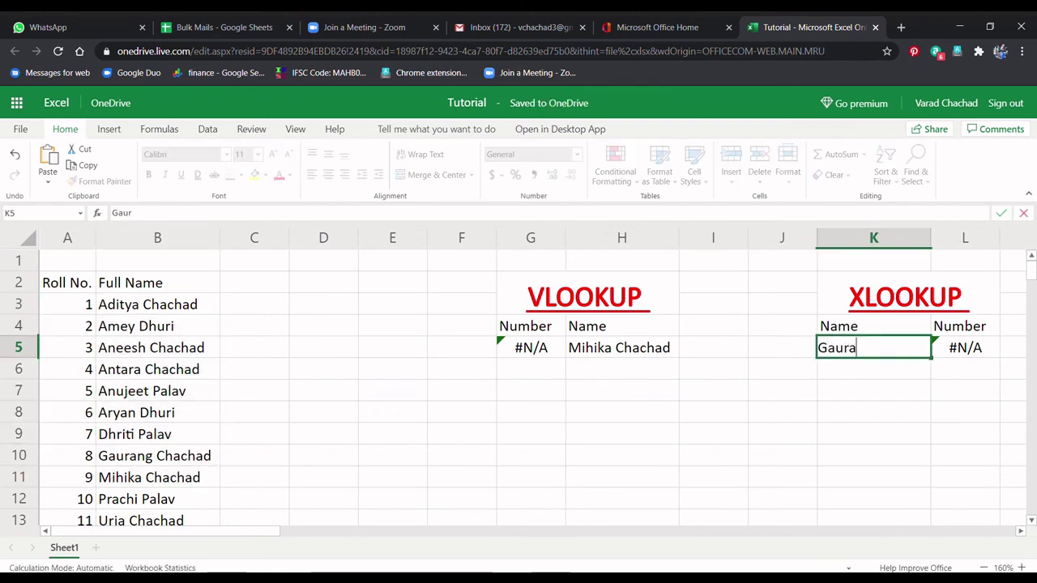
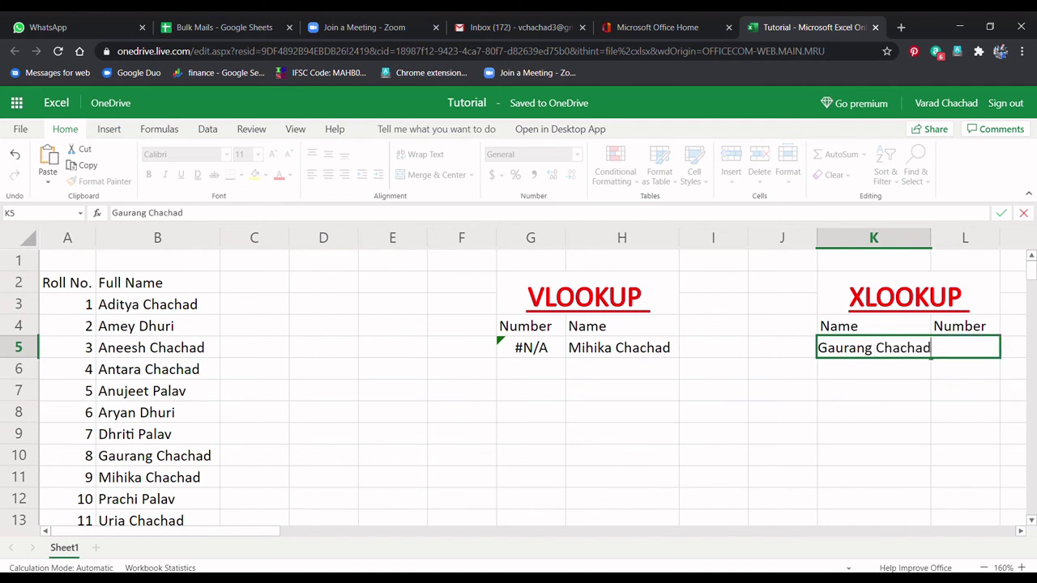
key("Return")
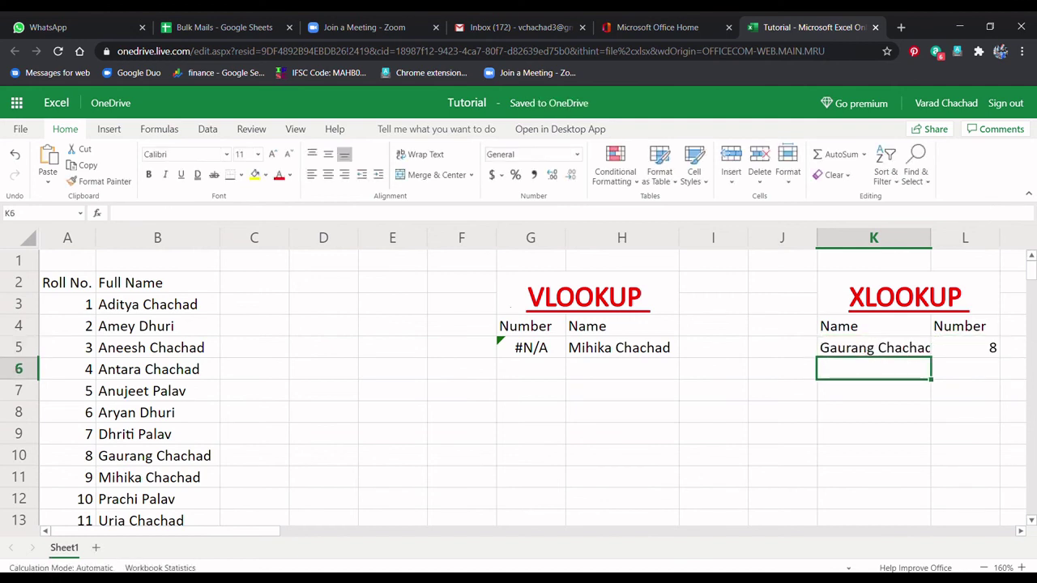
left_click(965, 348)
left_click(157, 455)
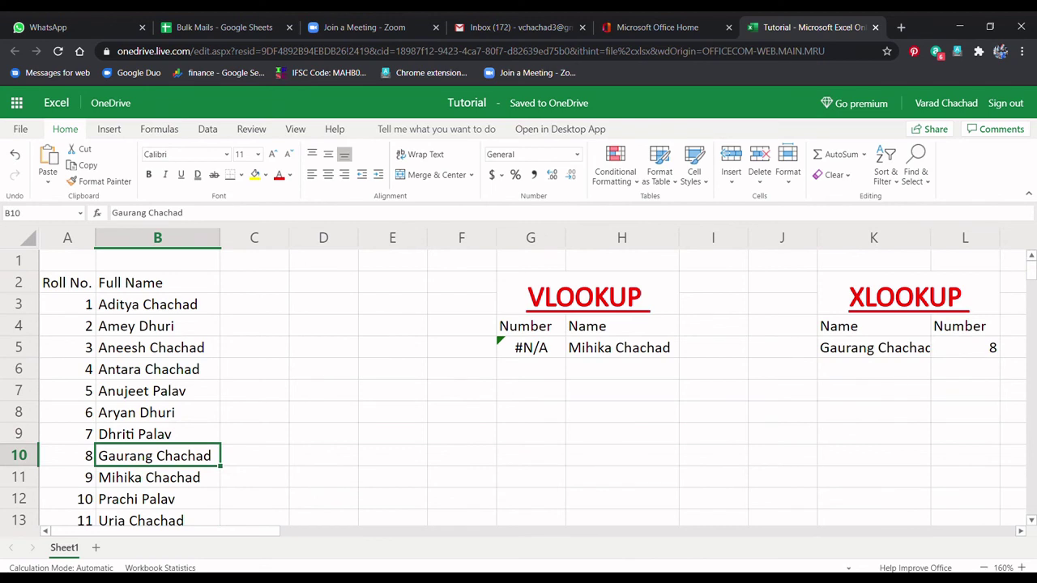
left_click(67, 455)
left_click(782, 348)
left_click_drag(873, 292, 966, 347)
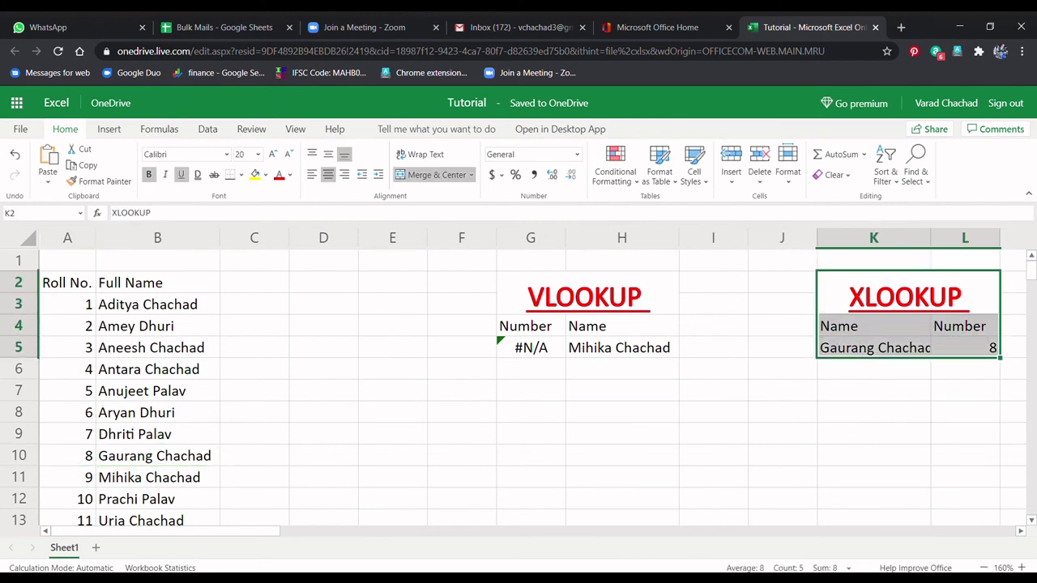
left_click(782, 434)
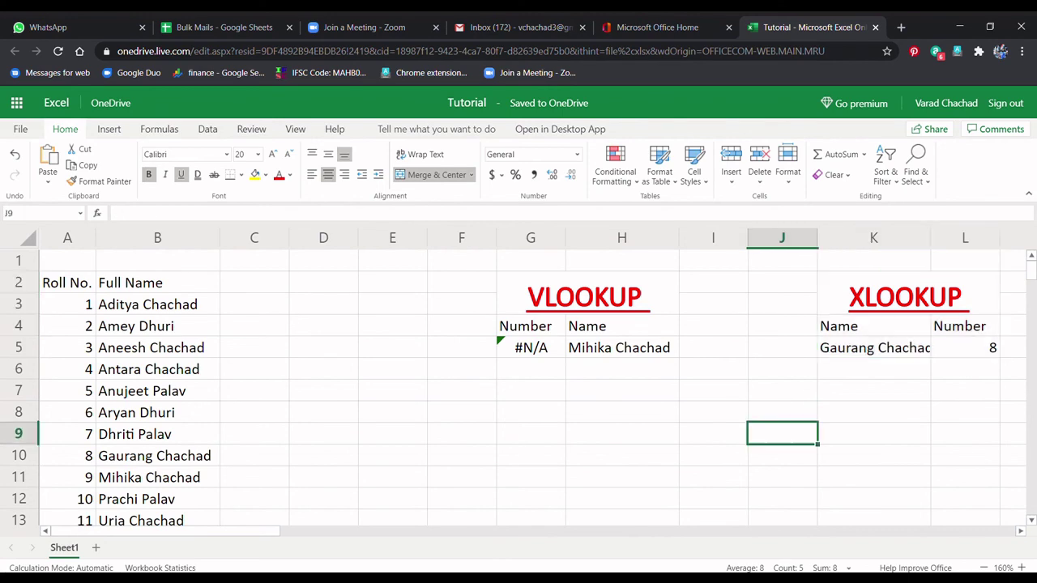
left_click(657, 27)
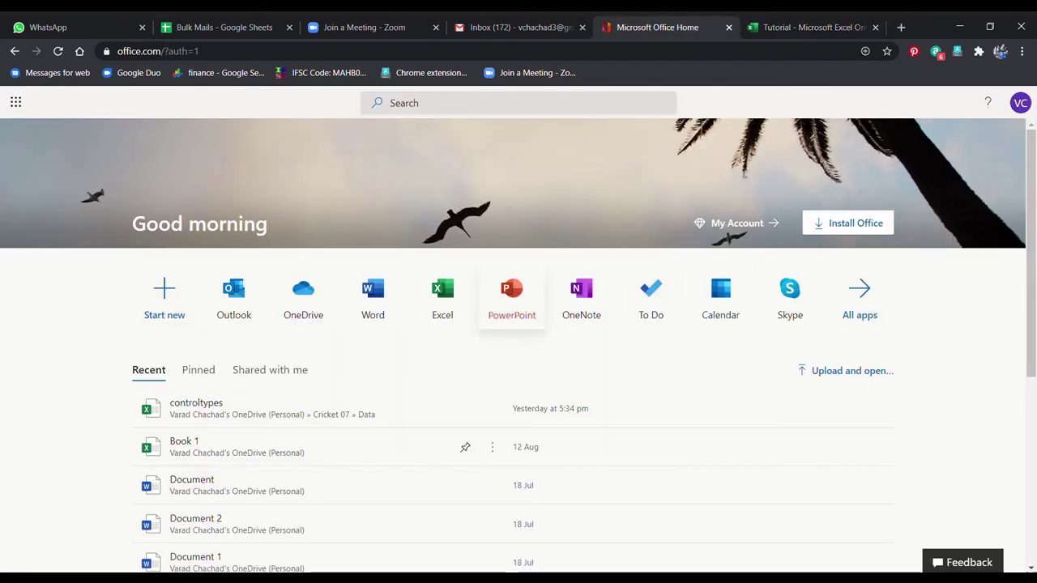
left_click(807, 27)
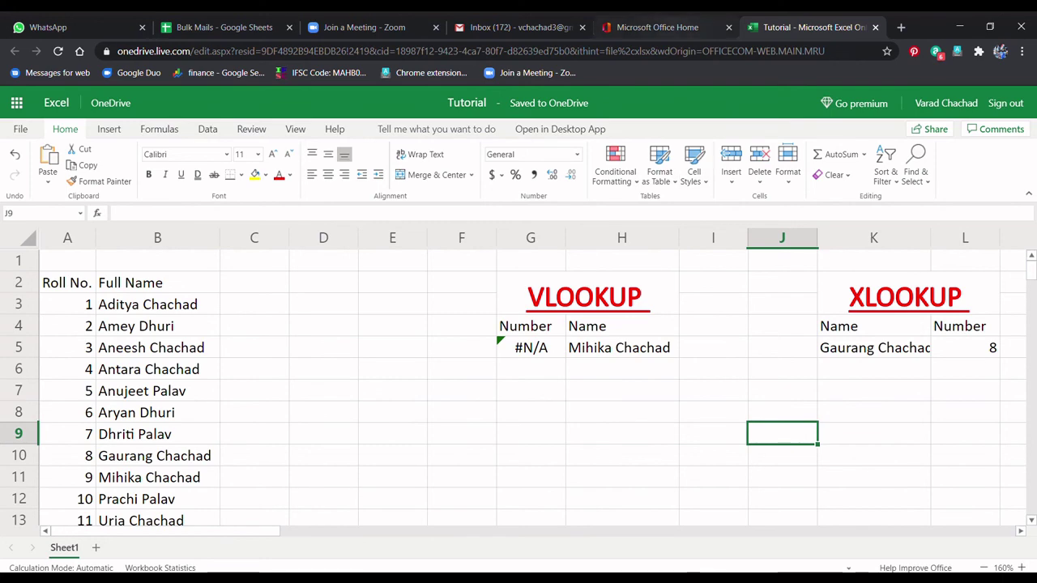
left_click(657, 27)
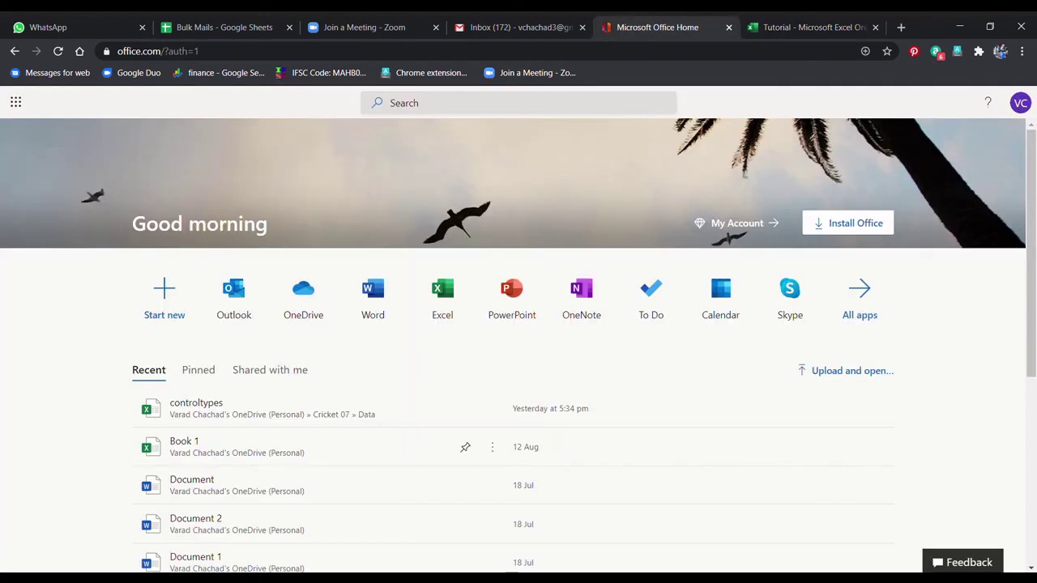
key("ctrl+Tab")
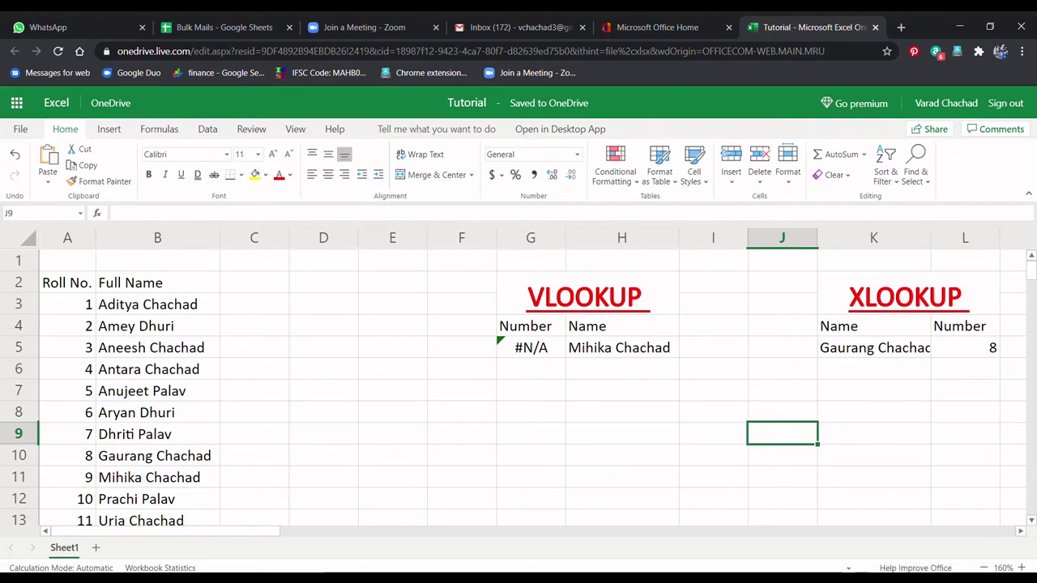
left_click(908, 292)
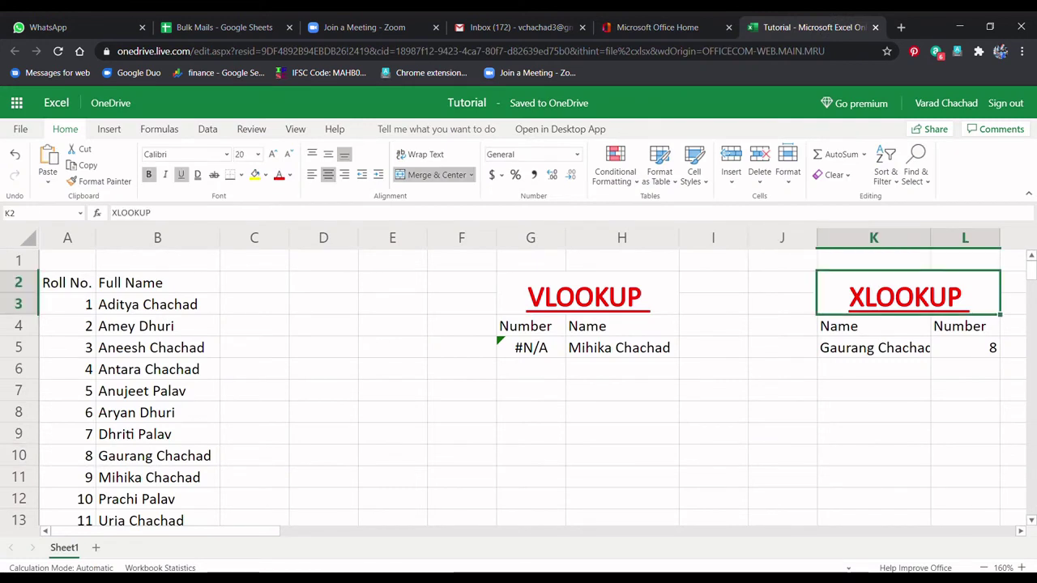
left_click_drag(874, 325, 965, 348)
left_click(782, 411)
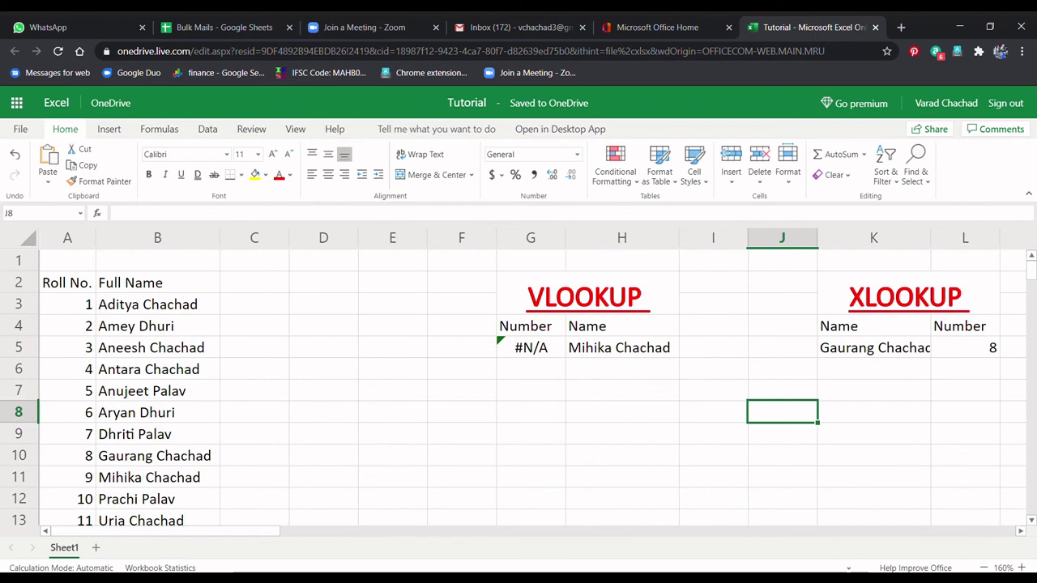
left_click_drag(531, 390, 622, 413)
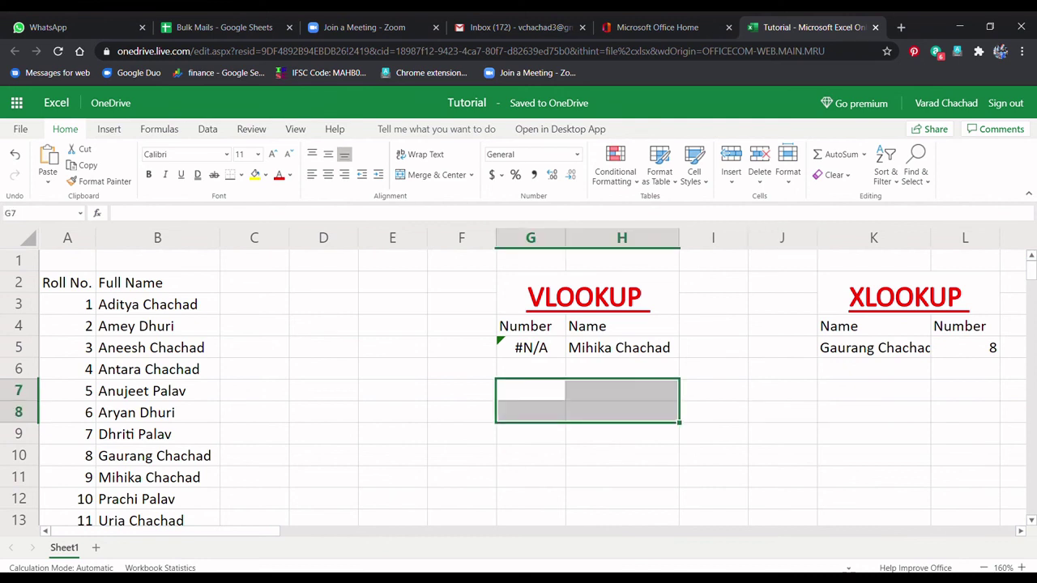
left_click(905, 297)
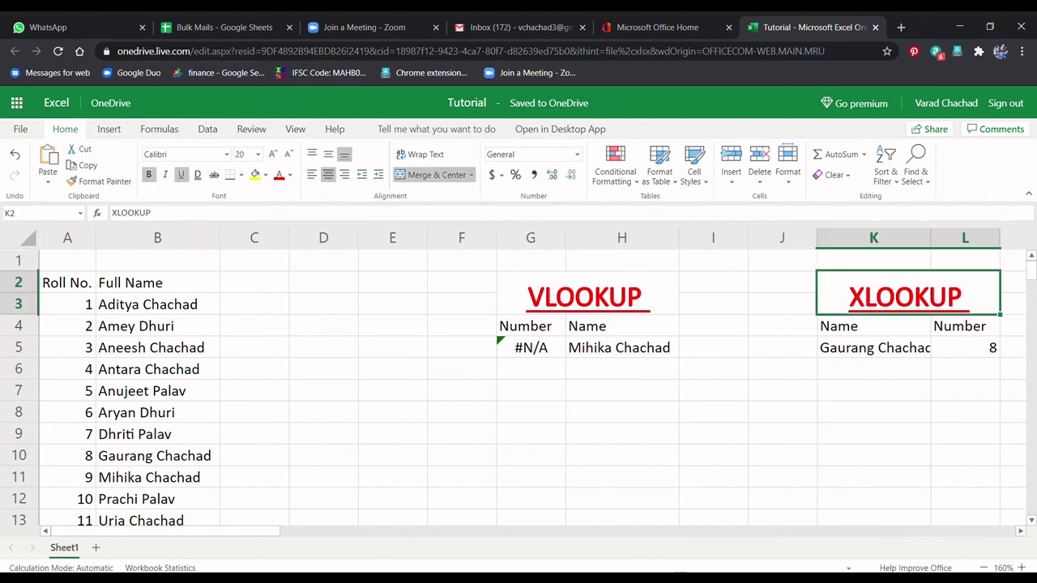